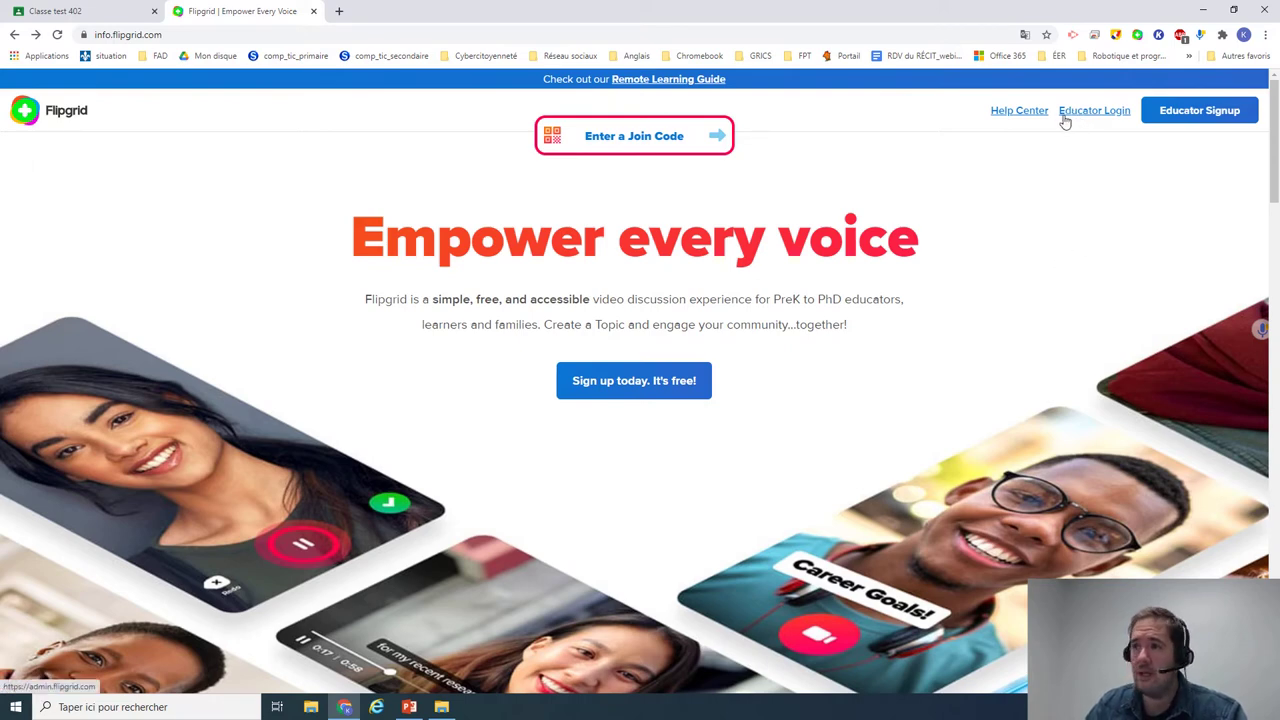
Step: Log in to Flipgrid as an educator with the school Google account
left_click(1100, 116)
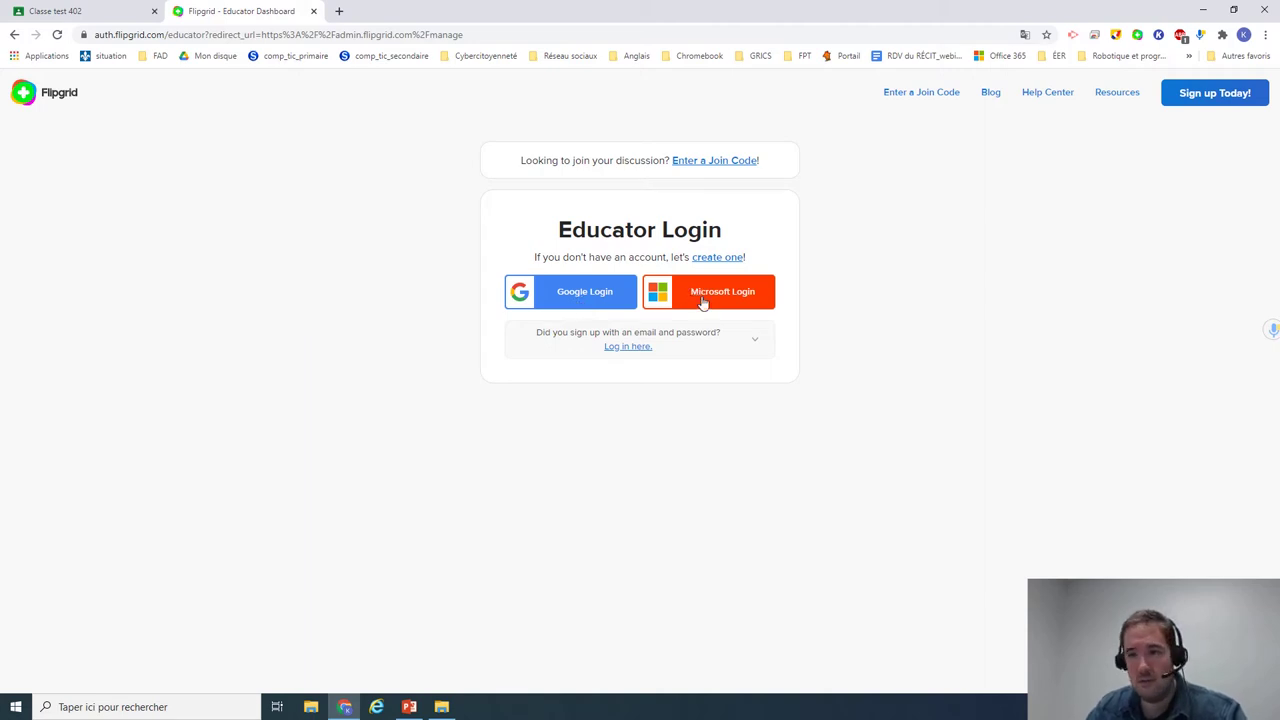
left_click(565, 296)
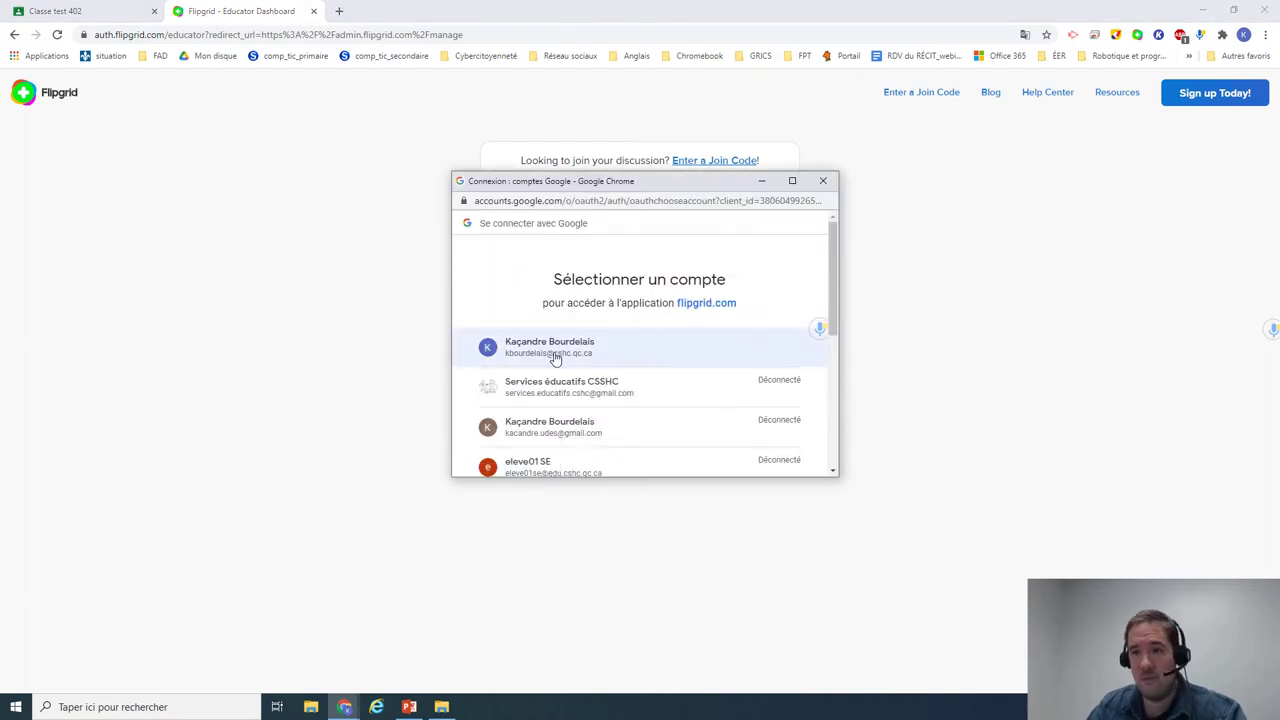
left_click(556, 359)
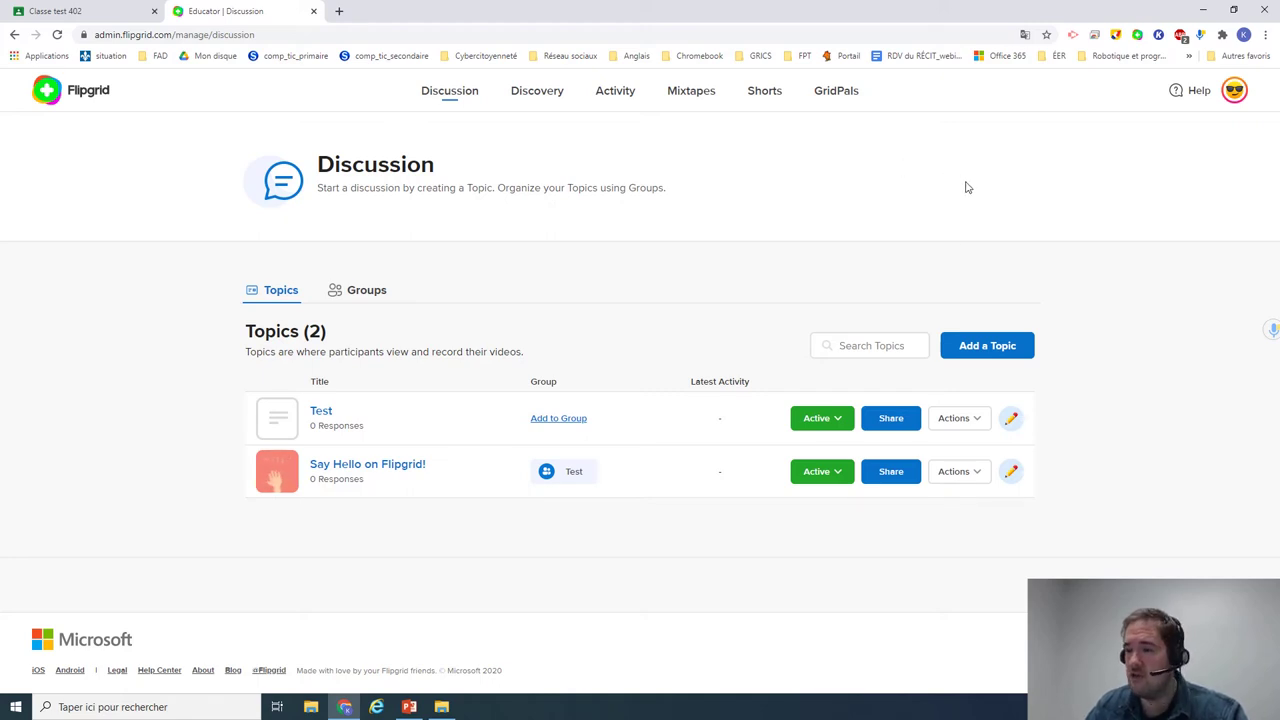
Step: Start a new topic titled "Résolution de problème" with the prompt "Peux-tu m'expliquer ta démarche? Explique-nous toutes les étapes de ton raisonnement en détail."
left_click(997, 359)
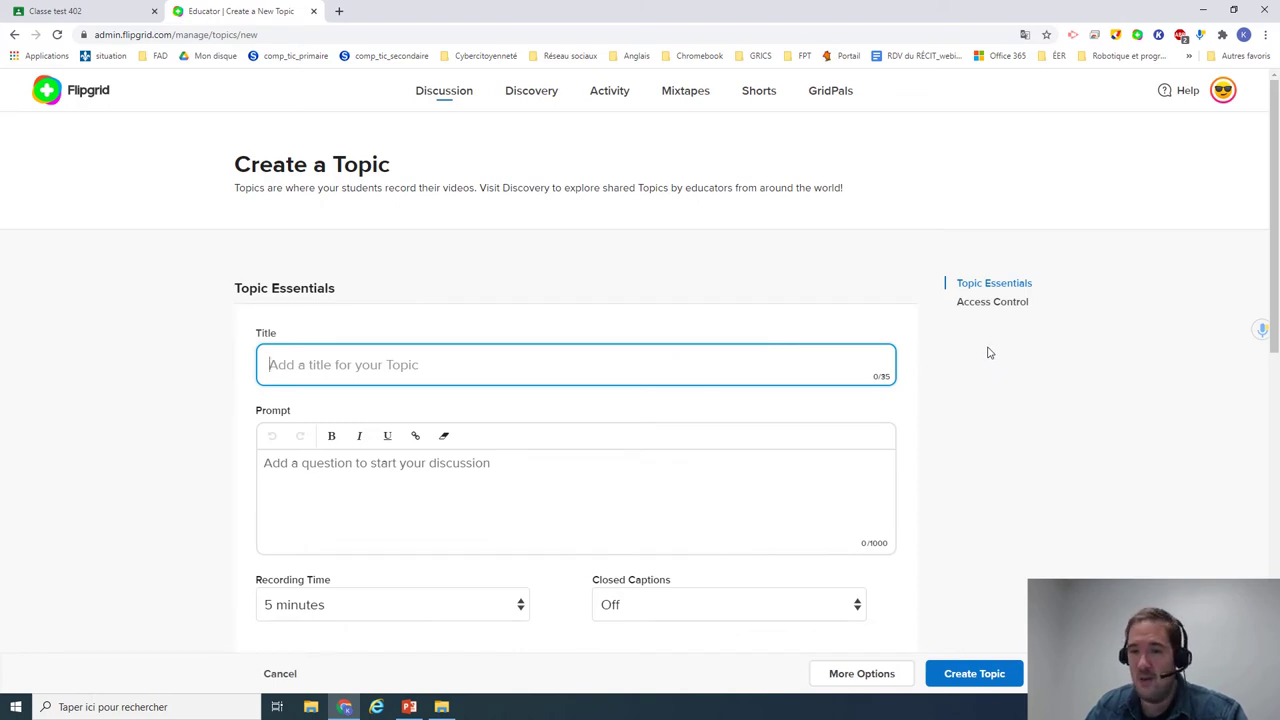
scroll(987, 350, "down", 2)
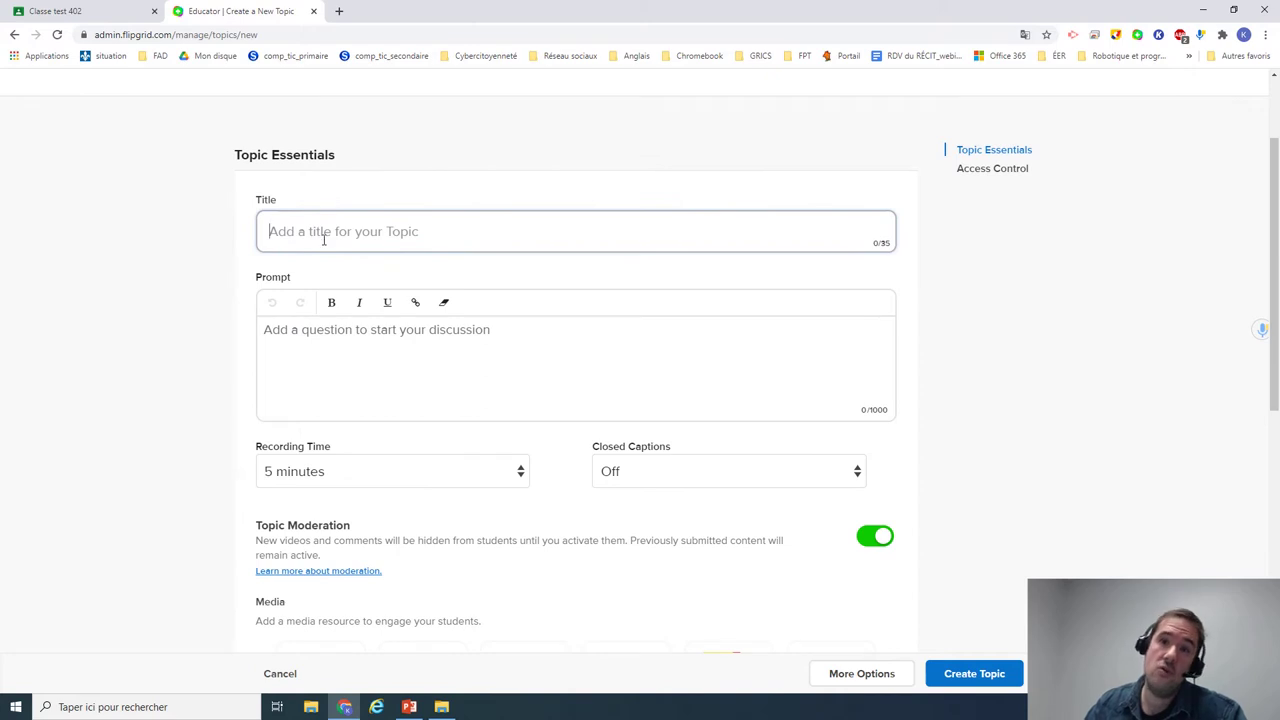
type("Démarche")
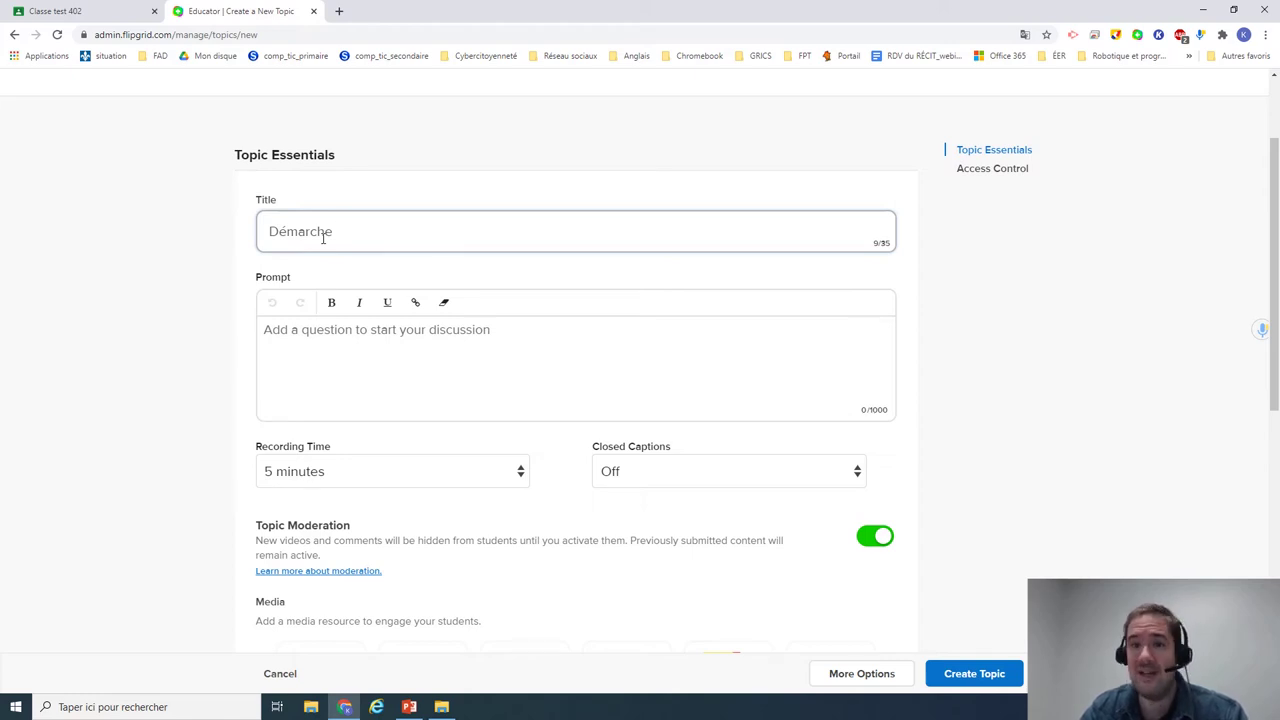
double_click(323, 238)
type("Résolut")
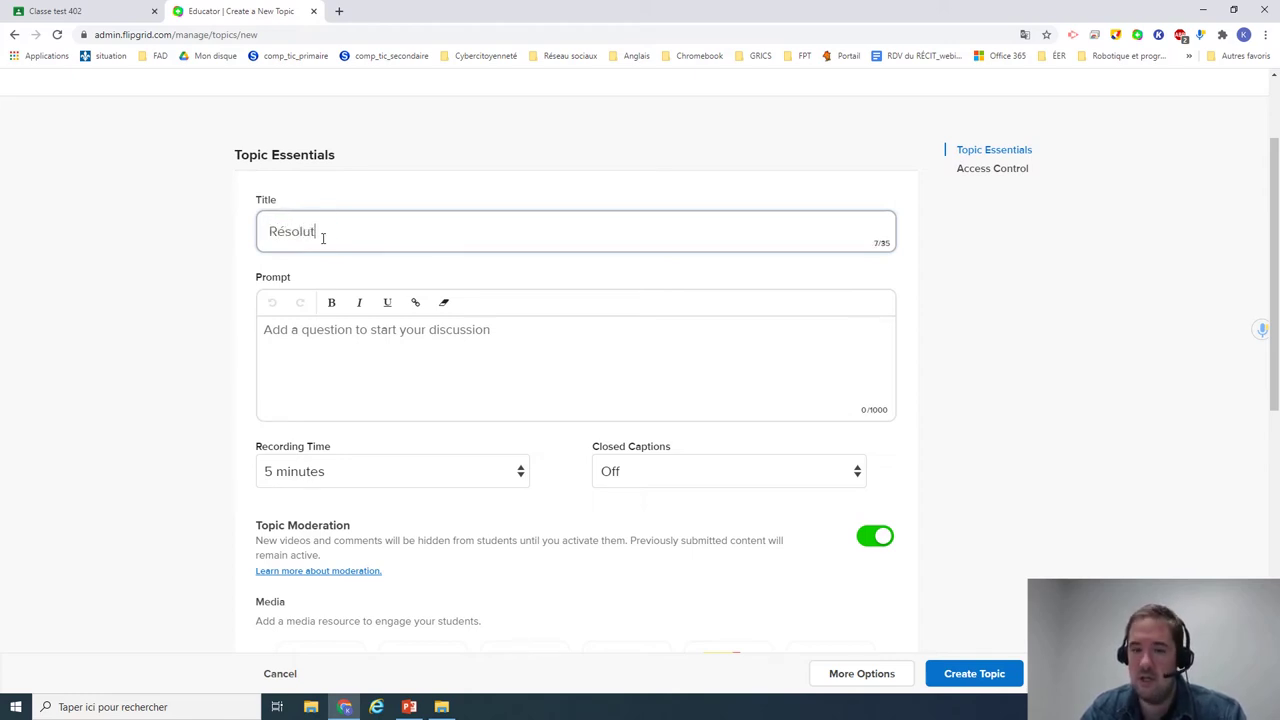
type("ion de probl")
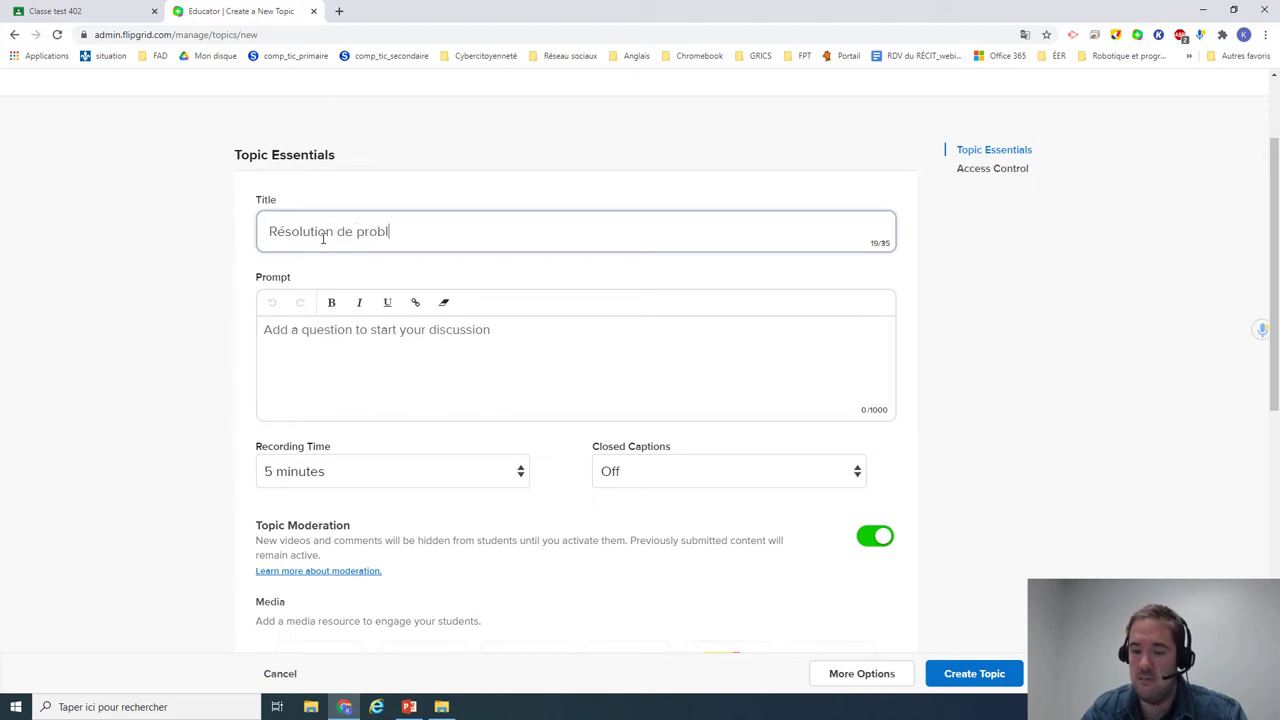
type("ème")
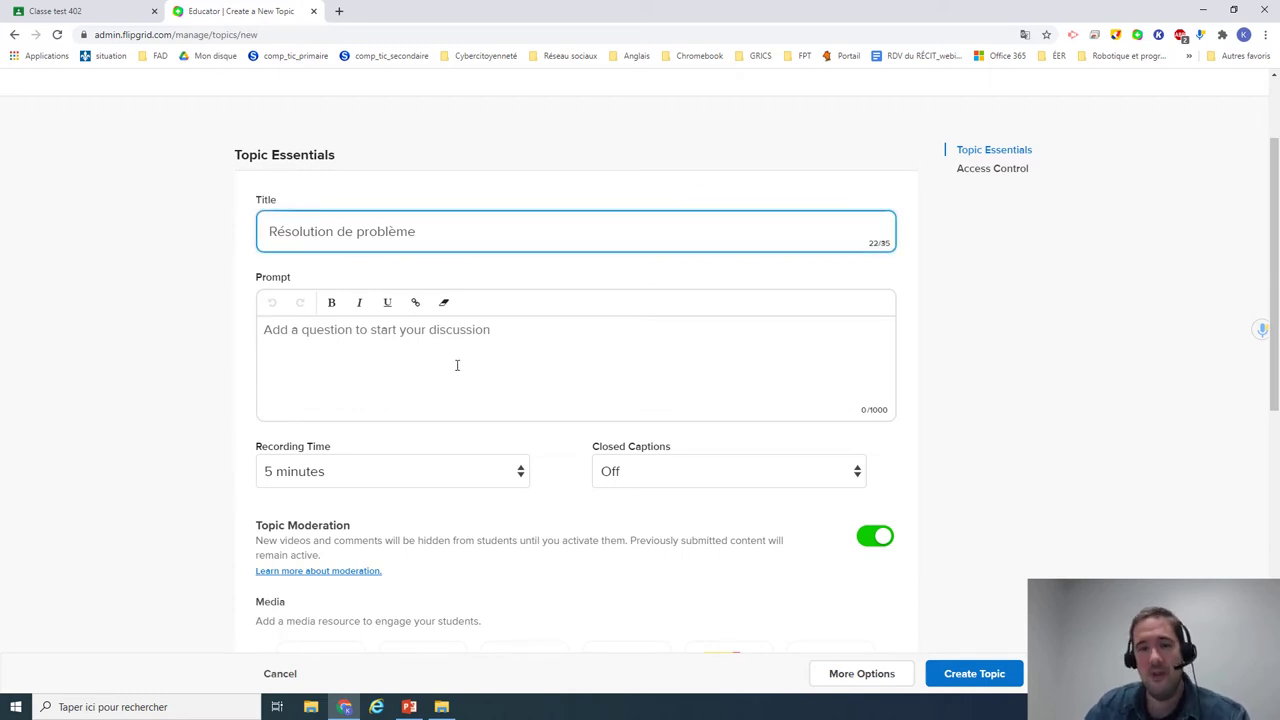
left_click(328, 355)
type("Peux-tu  m'expliquer ta démarche? Explique-nous  toutes les étapes de ton raisonnement en détail.")
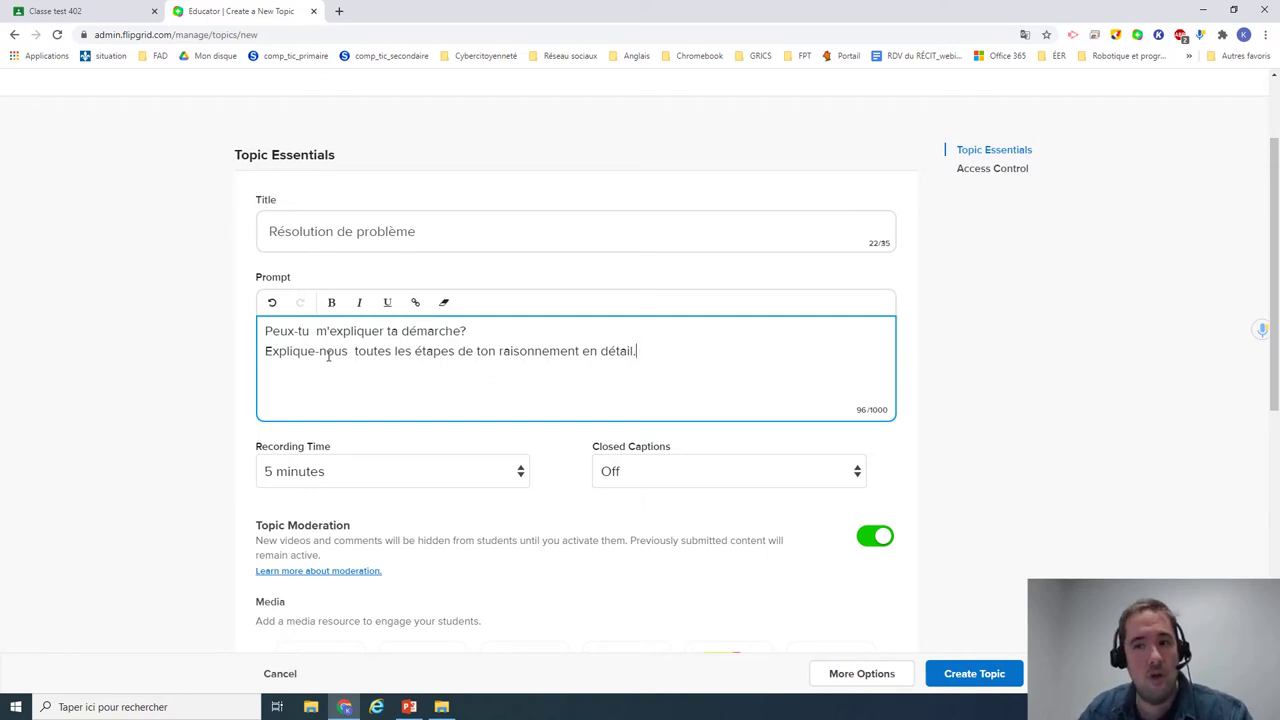
Step: Set the topic's recording time to 5 minutes and its closed captions to Off
scroll(356, 358, "down", 1)
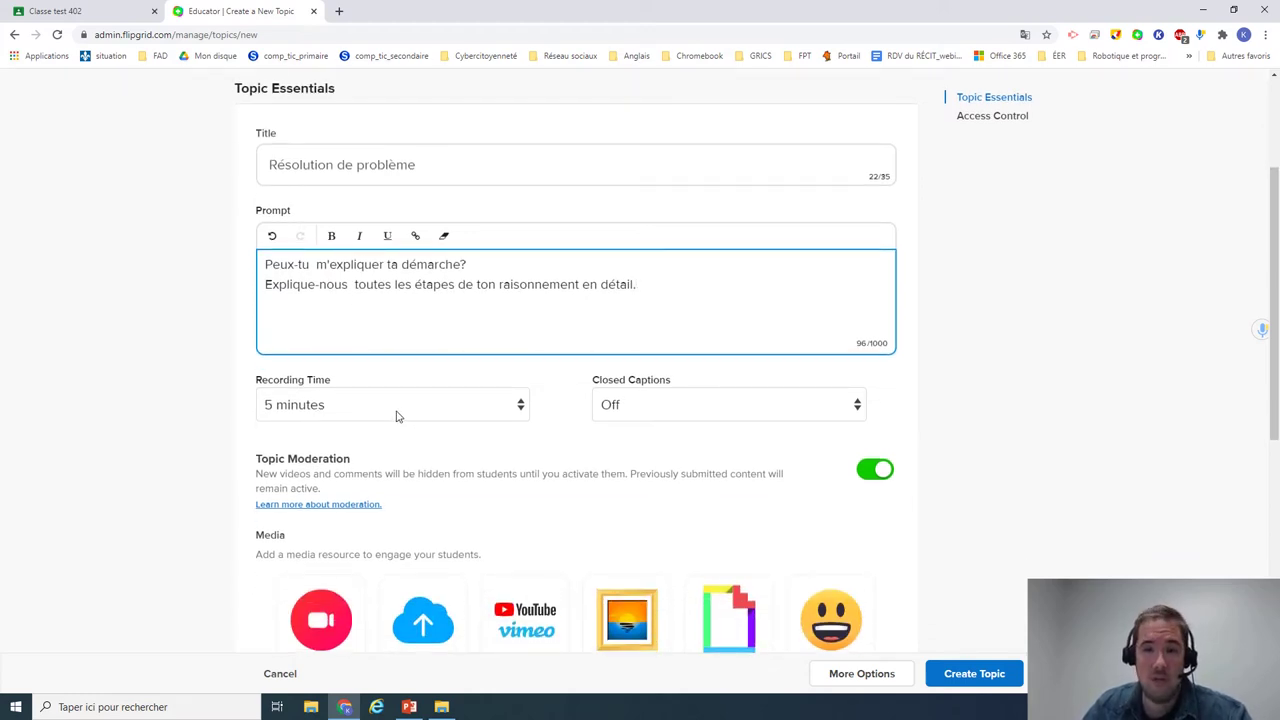
left_click(430, 407)
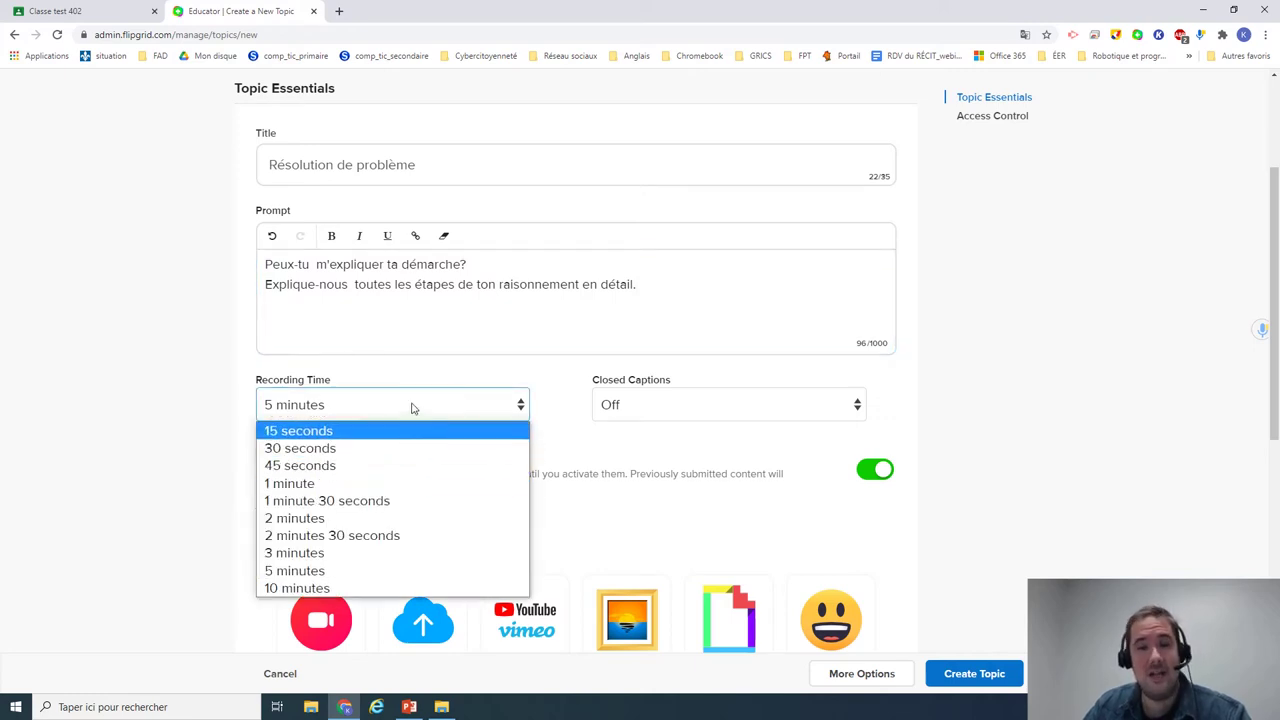
left_click(311, 575)
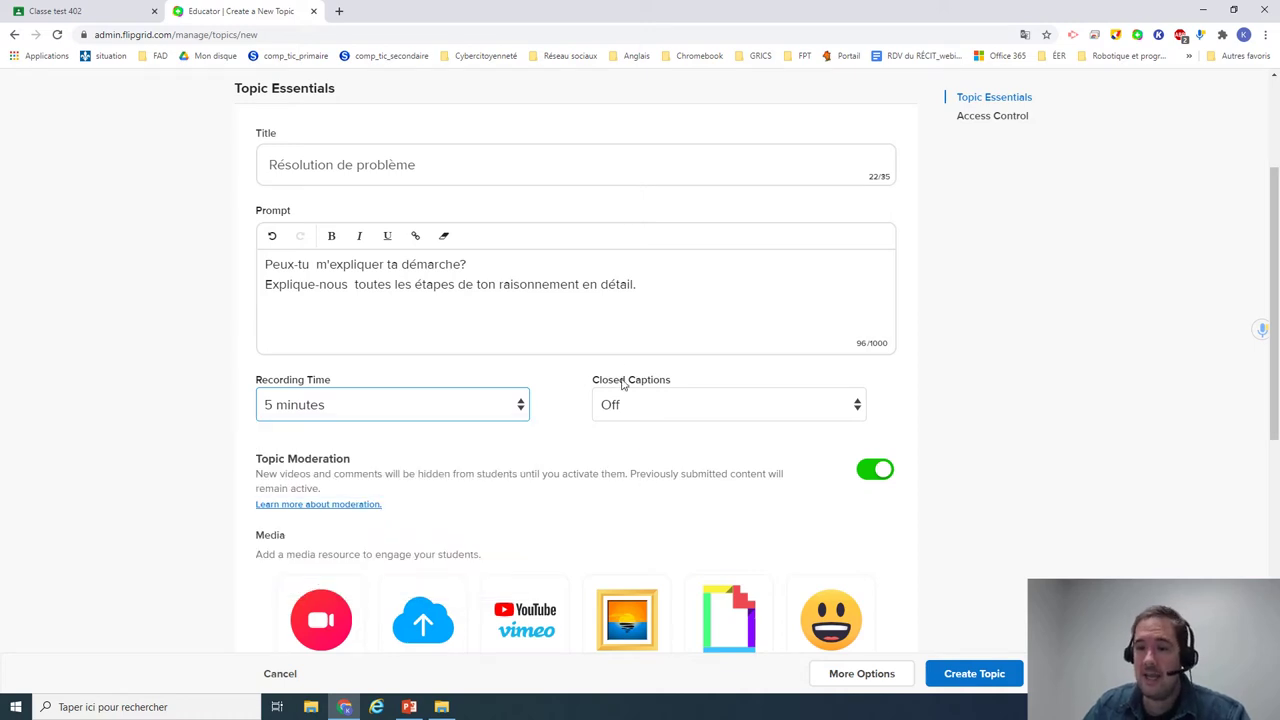
left_click(698, 406)
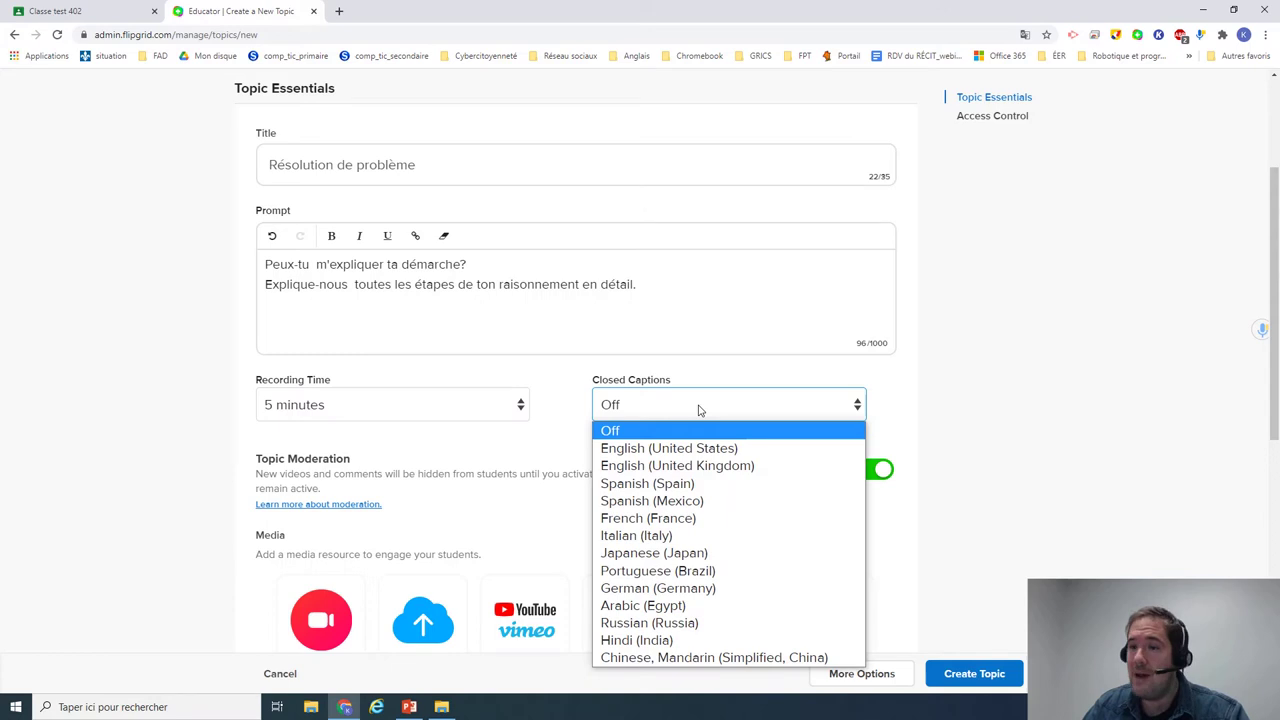
left_click(610, 431)
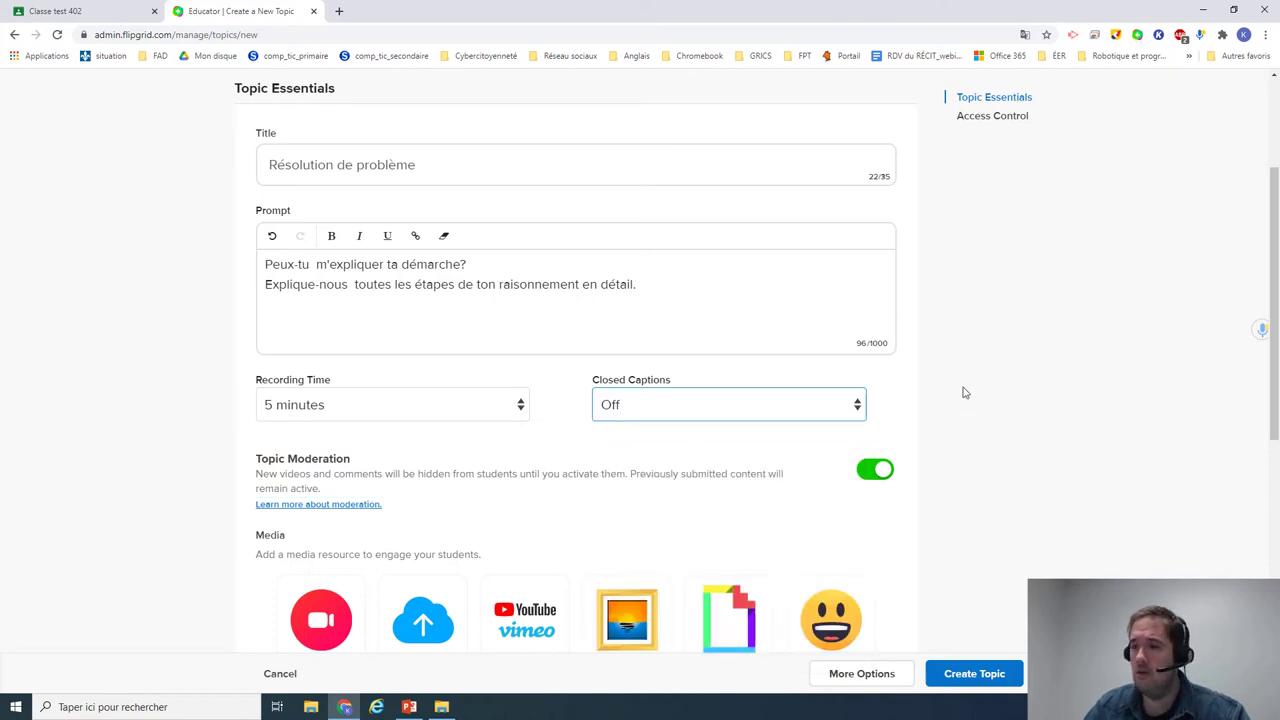
Step: Switch topic moderation off and back on
scroll(965, 393, "down", 1)
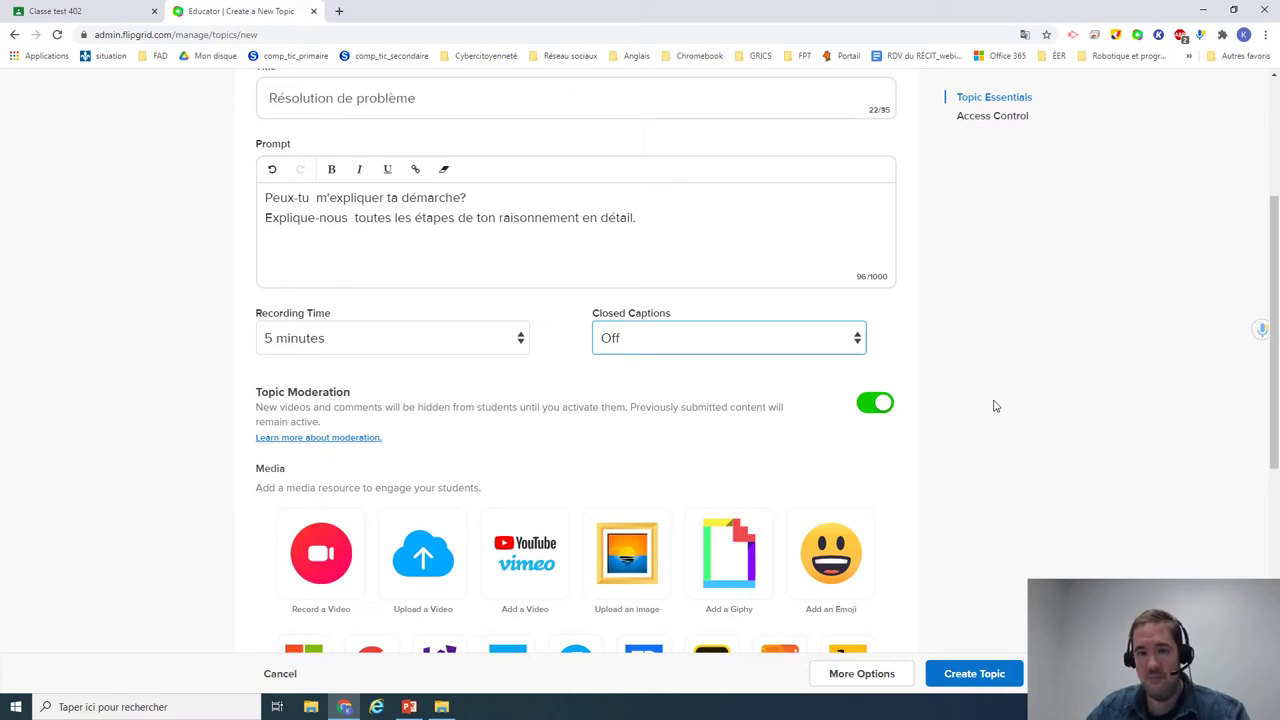
scroll(994, 410, "down", 2)
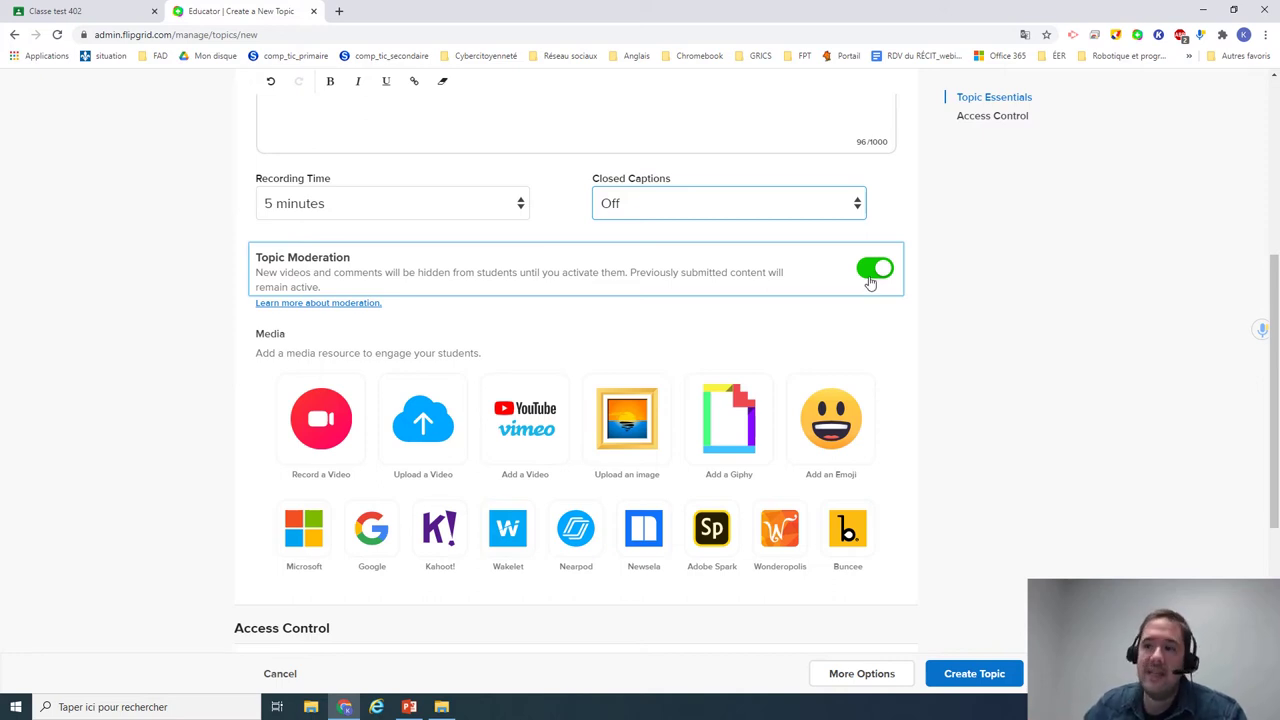
left_click(871, 282)
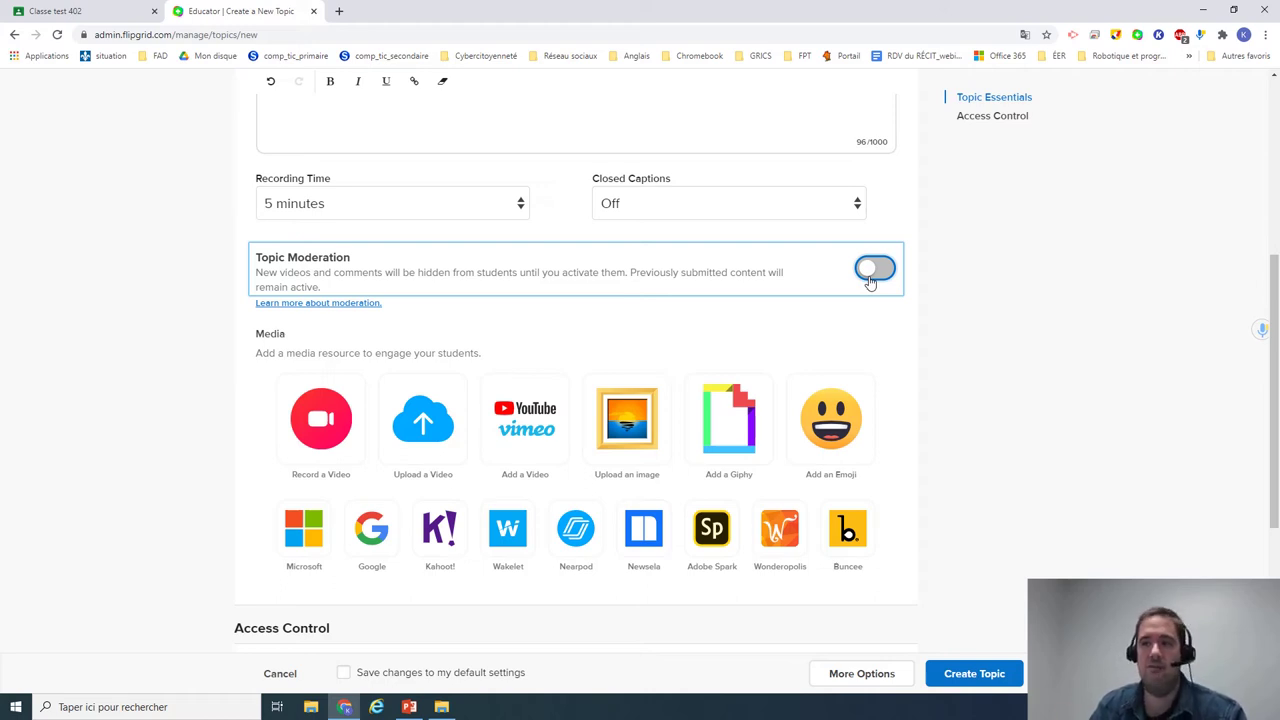
left_click(871, 282)
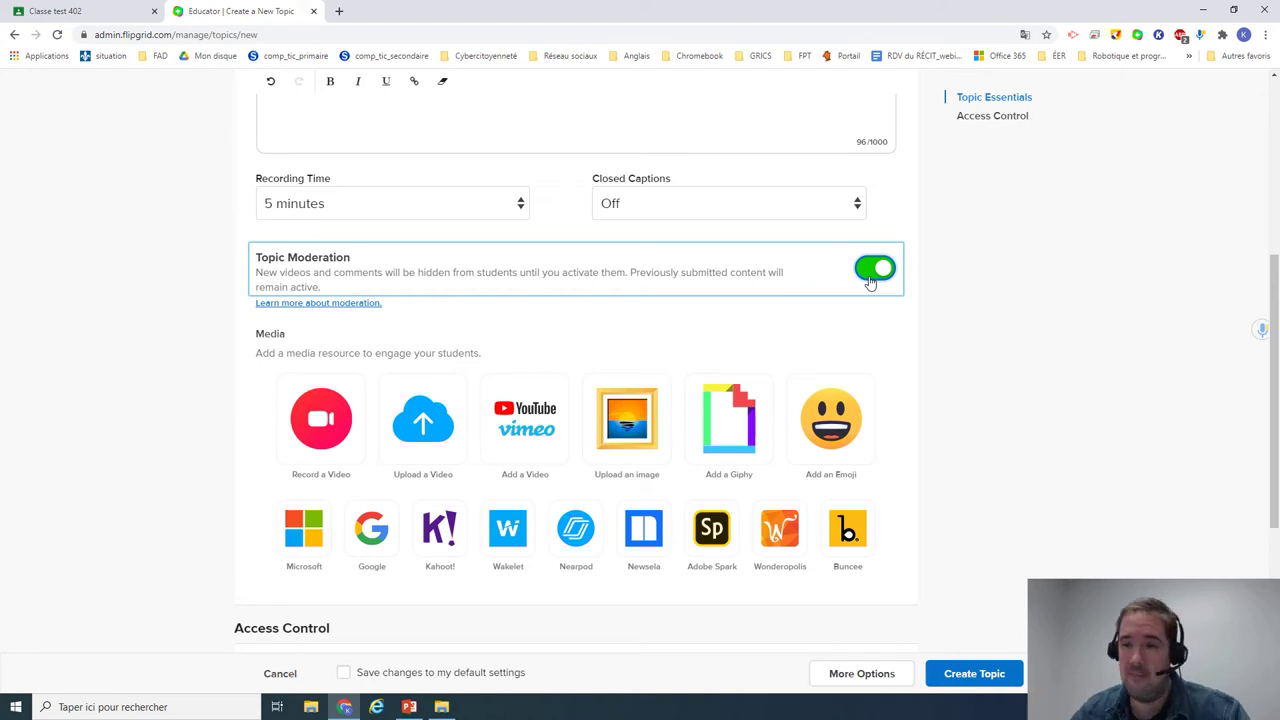
Step: Try to record a video as the topic's media resource and close the recorder
scroll(292, 270, "down", 1)
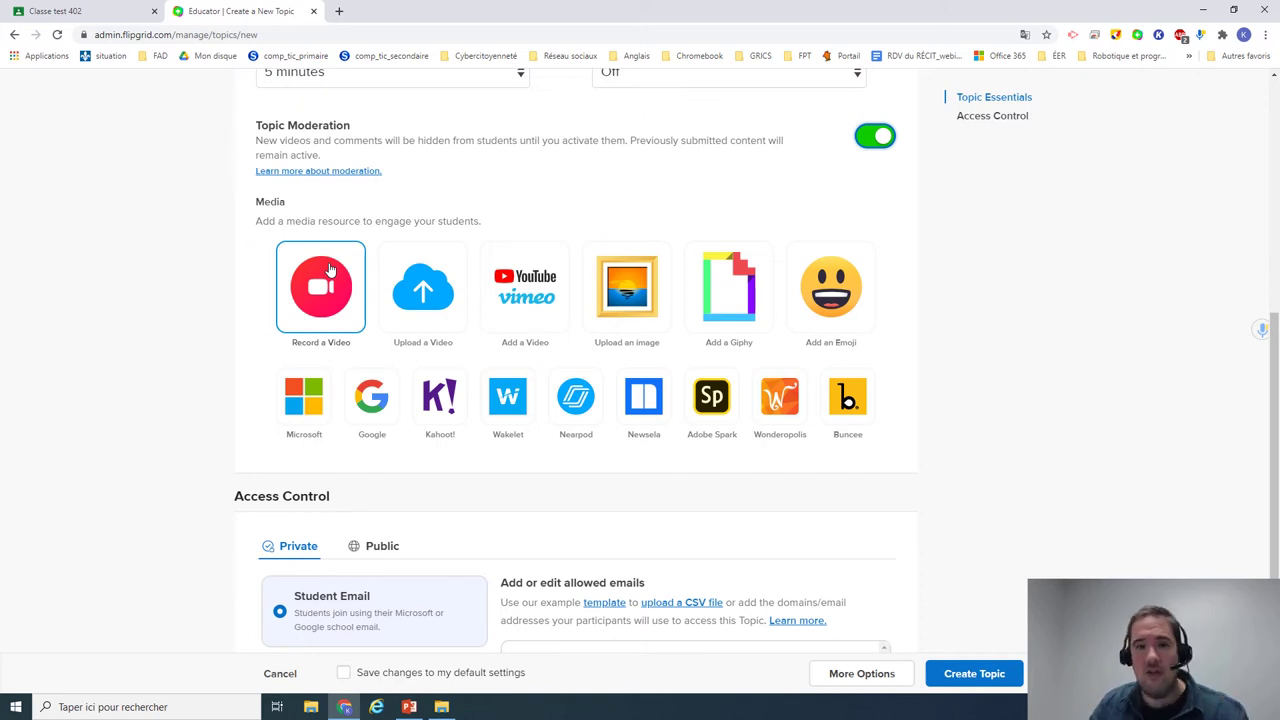
scroll(337, 263, "up", 5)
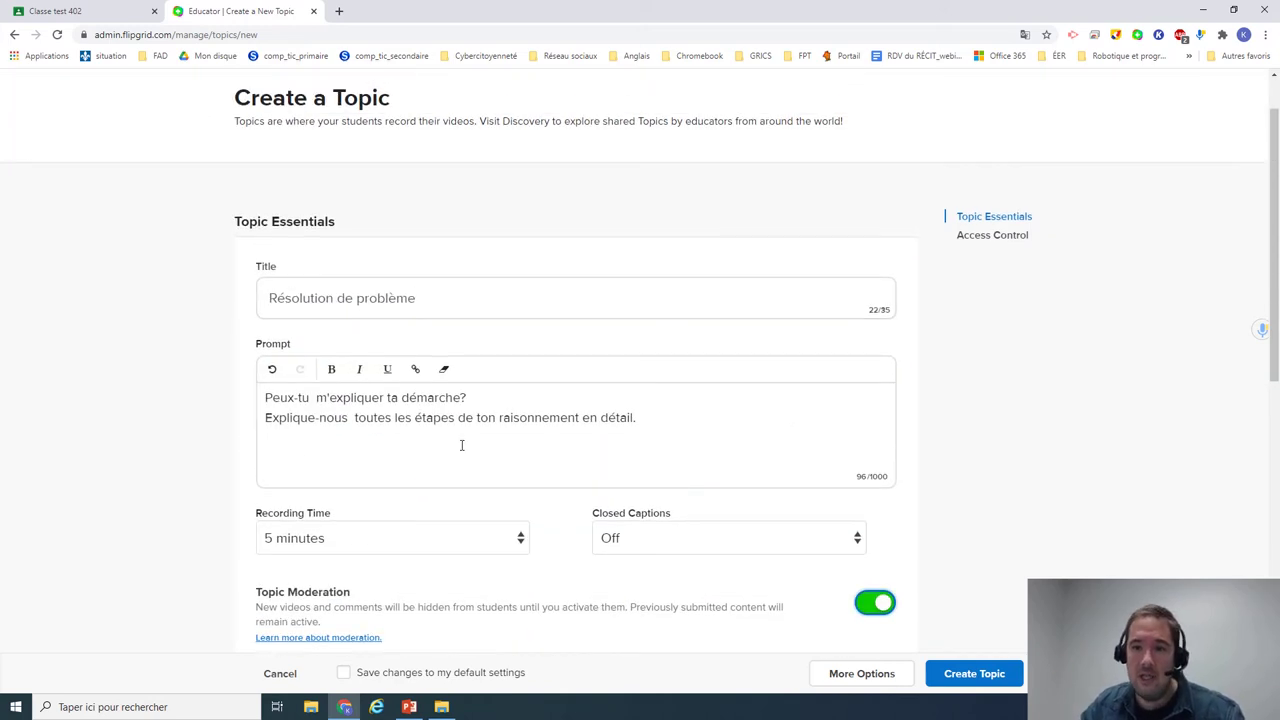
scroll(554, 457, "down", 5)
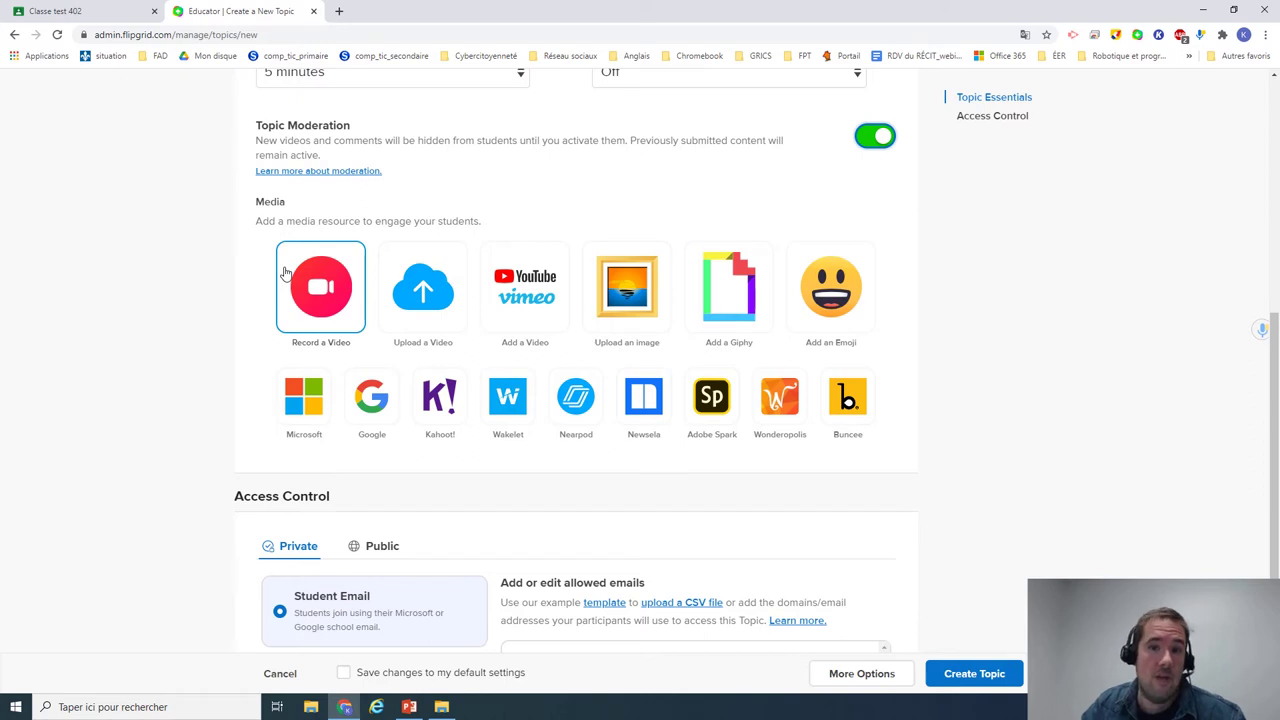
left_click(331, 293)
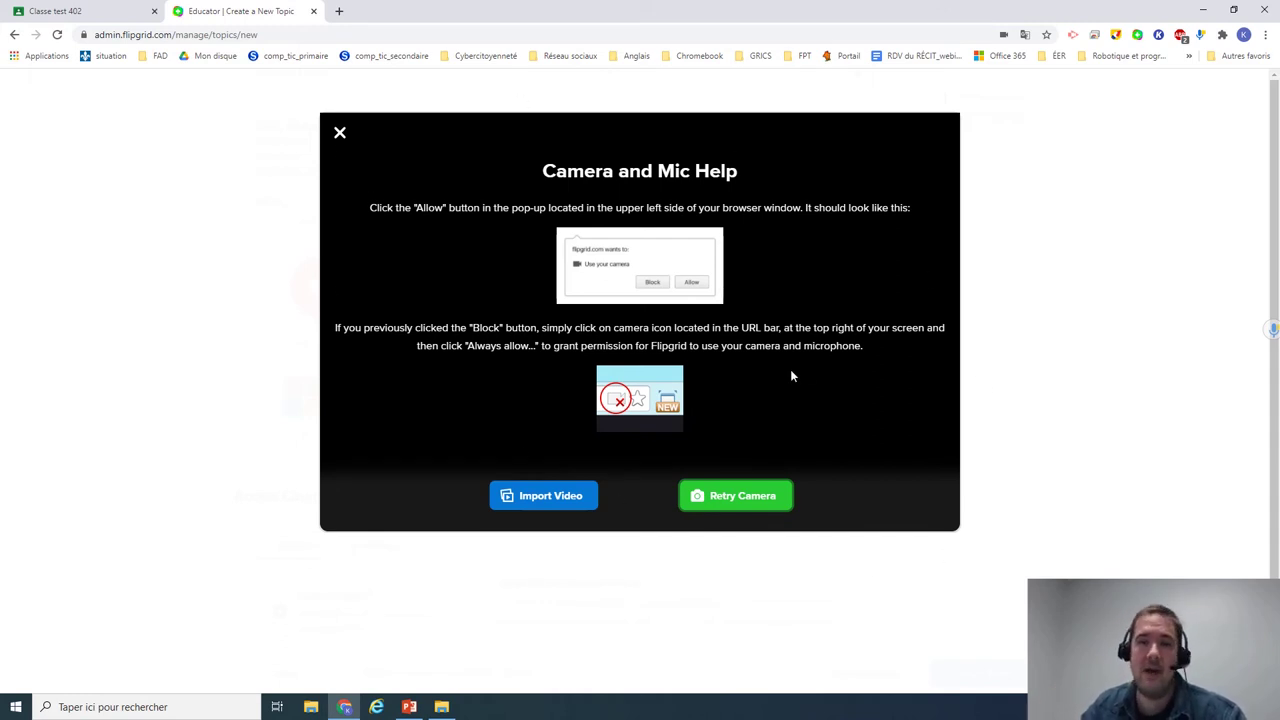
left_click(340, 135)
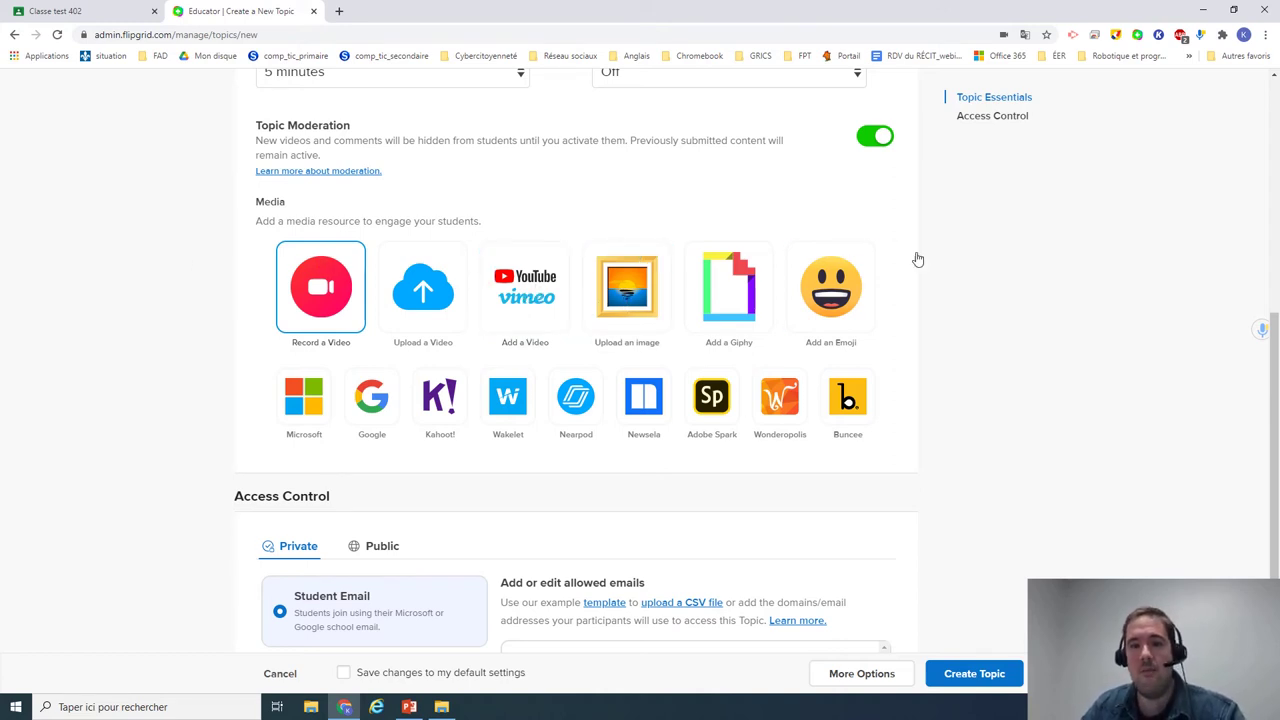
scroll(947, 290, "down", 2)
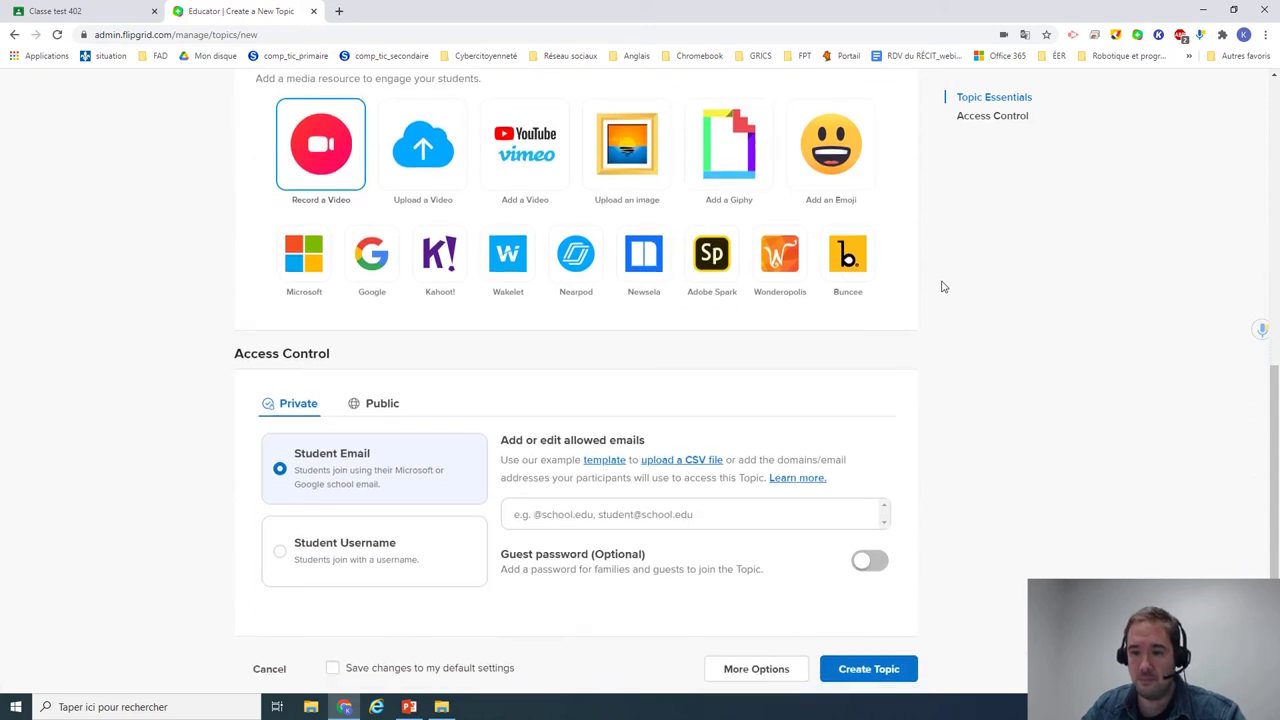
scroll(941, 287, "down", 1)
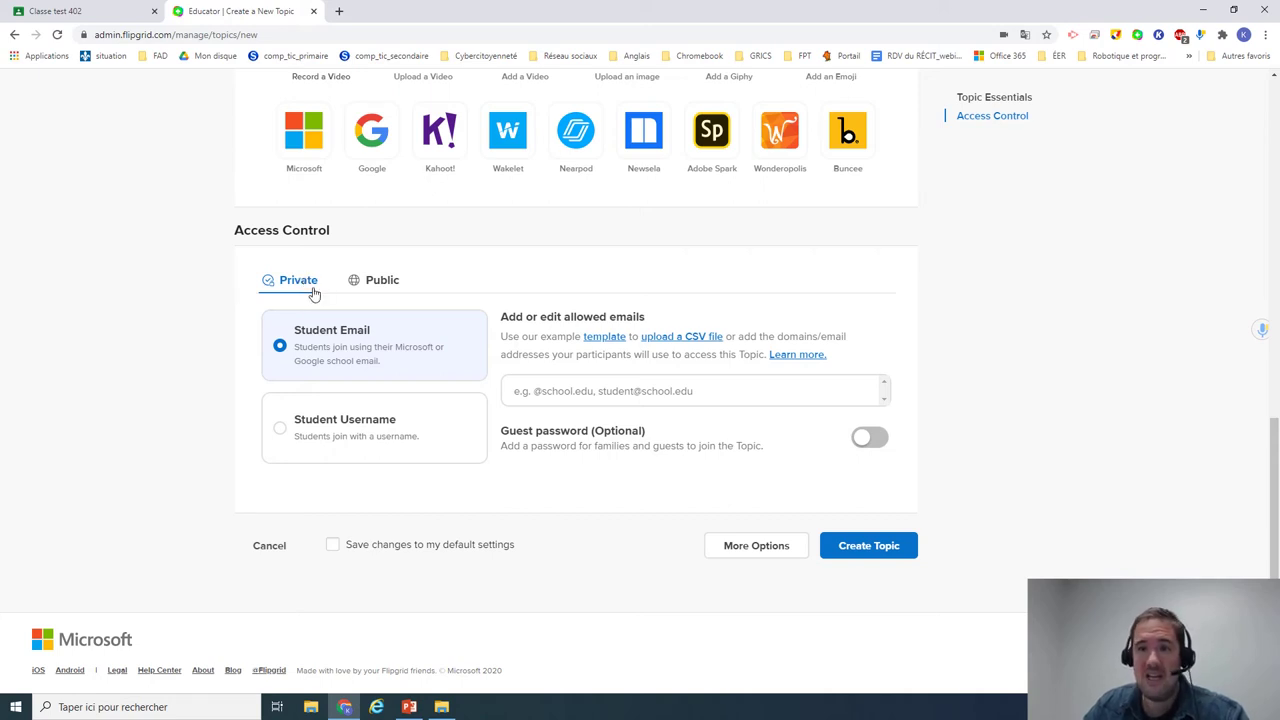
left_click(537, 391)
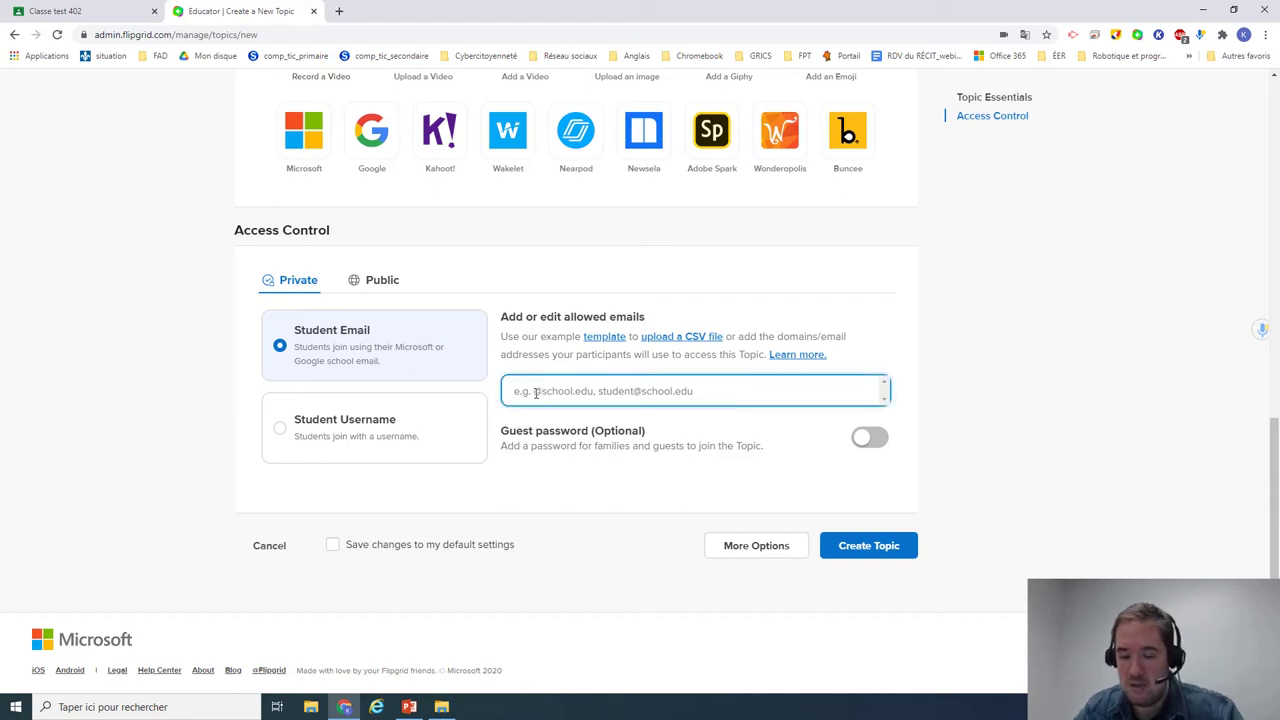
type("@")
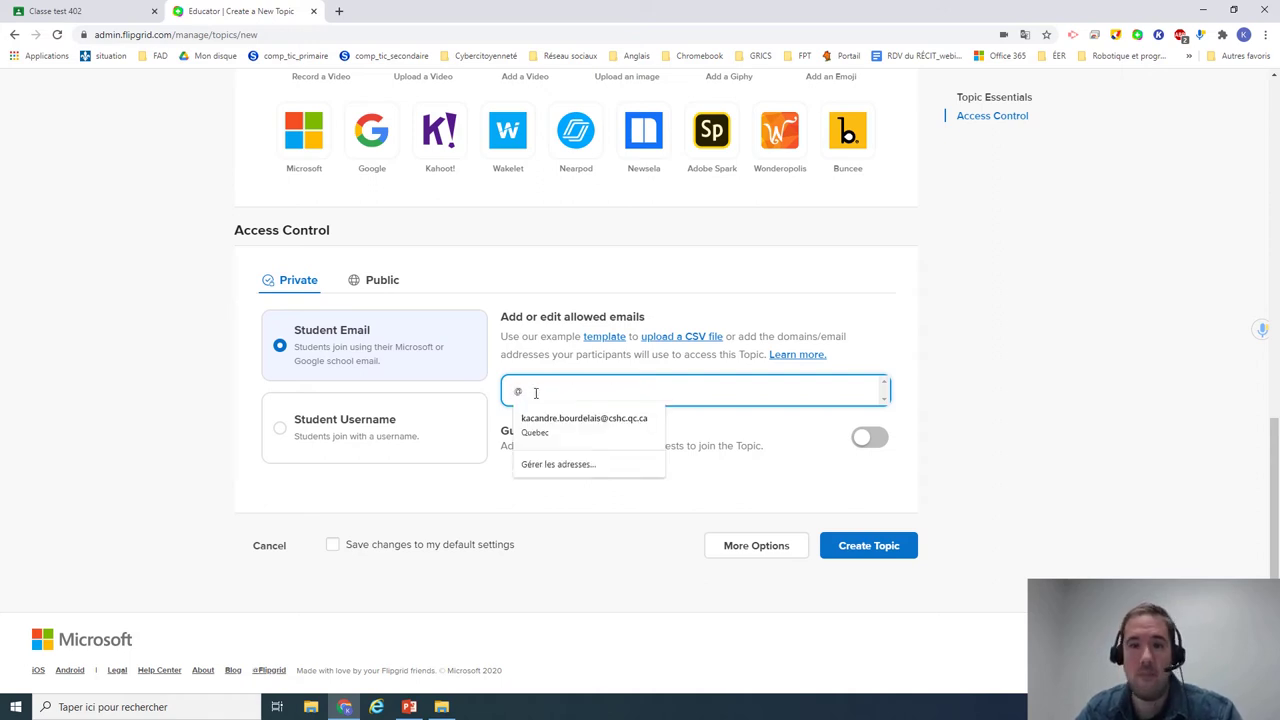
type("edu.cshc.qc.ca")
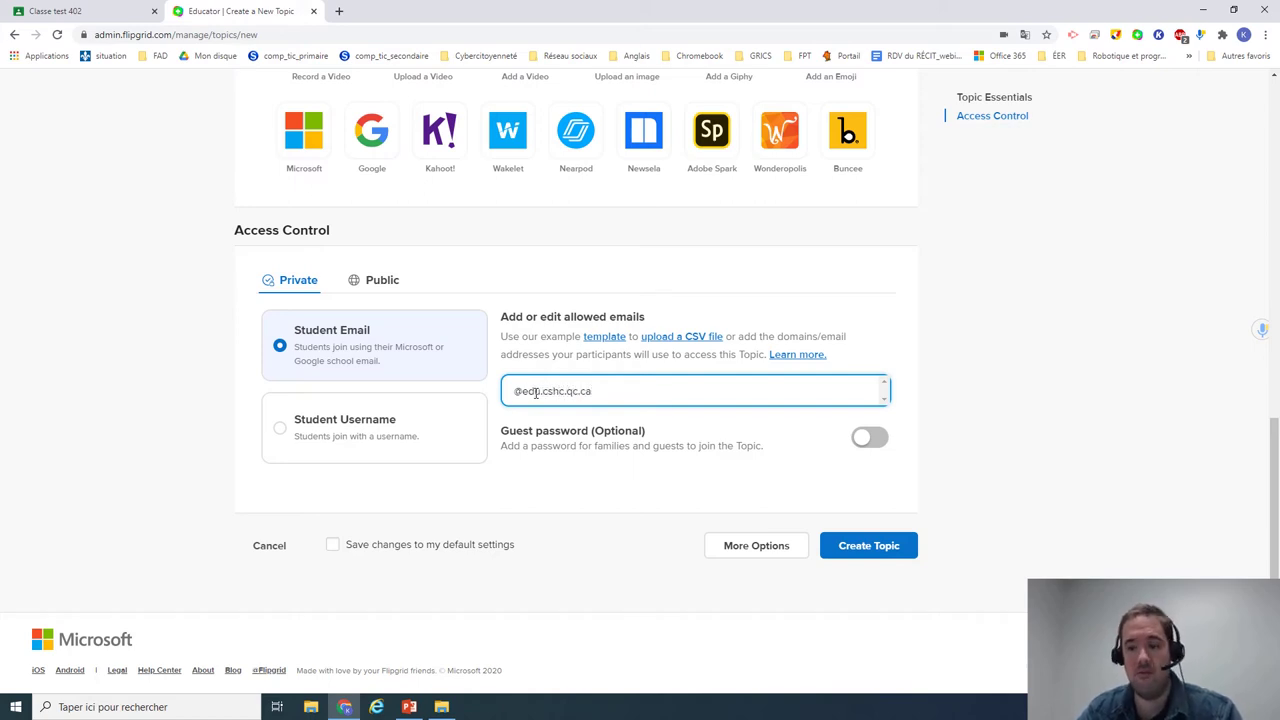
key("Return")
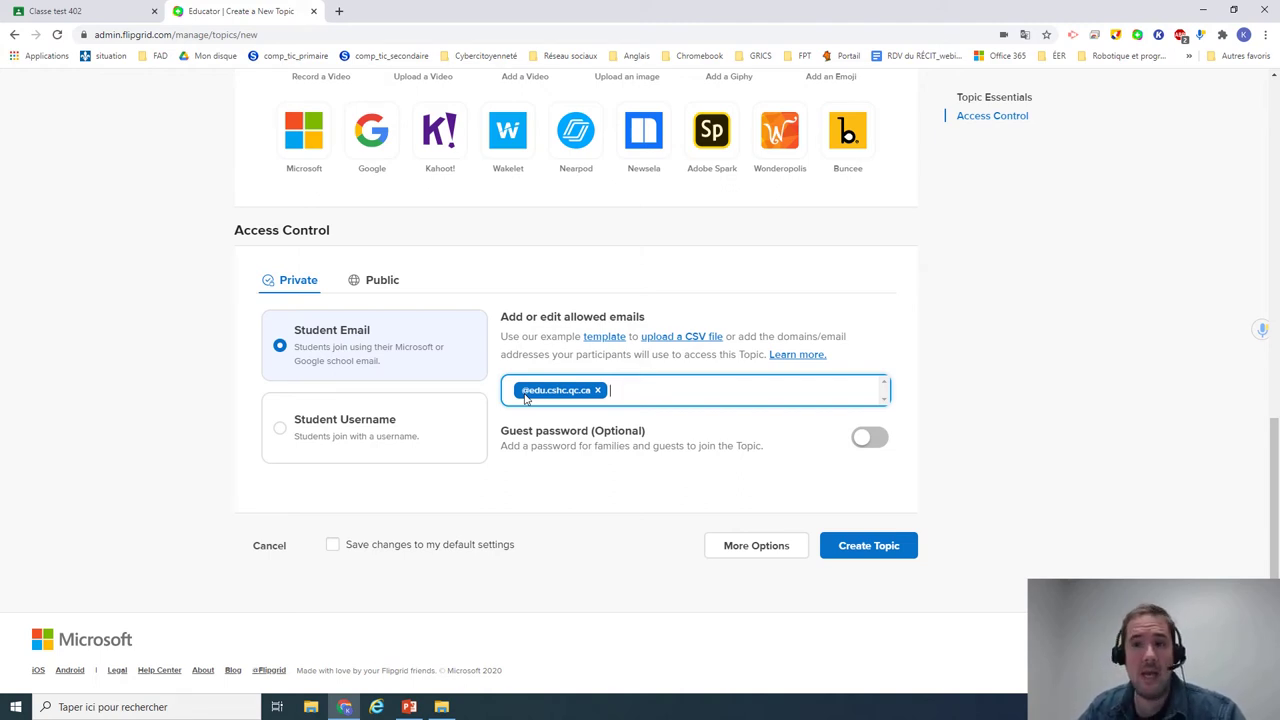
type("@")
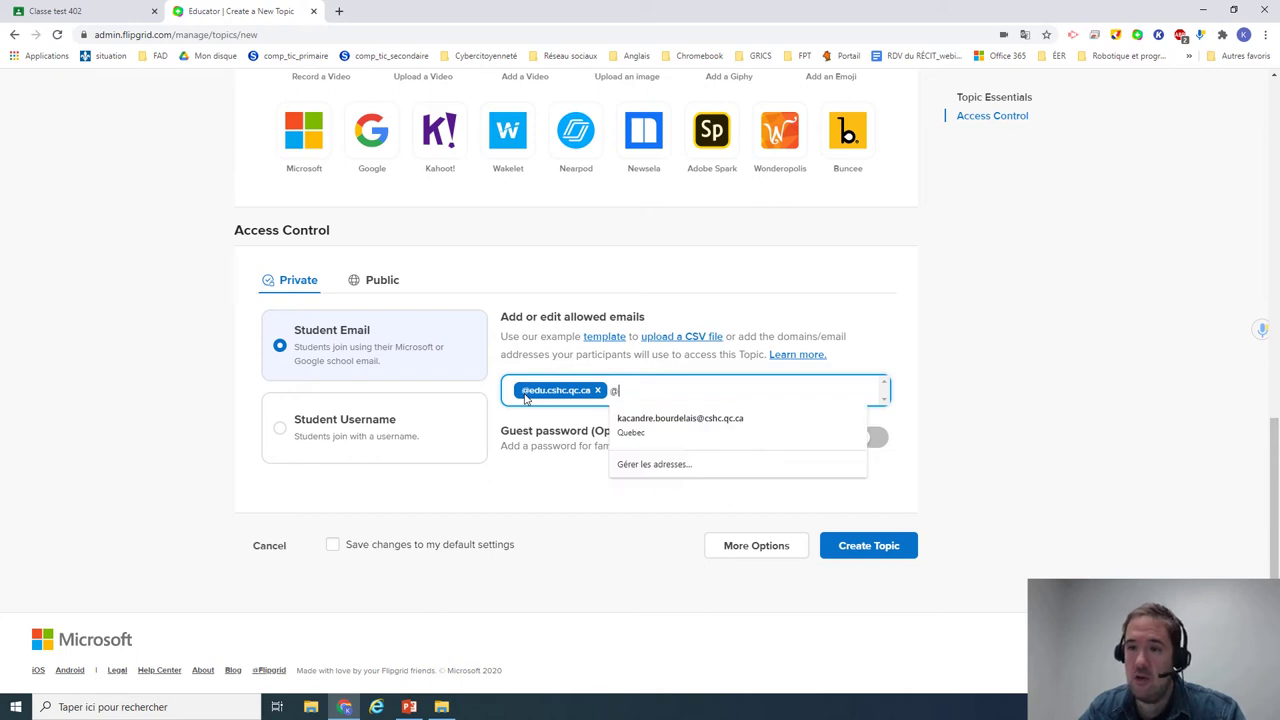
type("cshc.q")
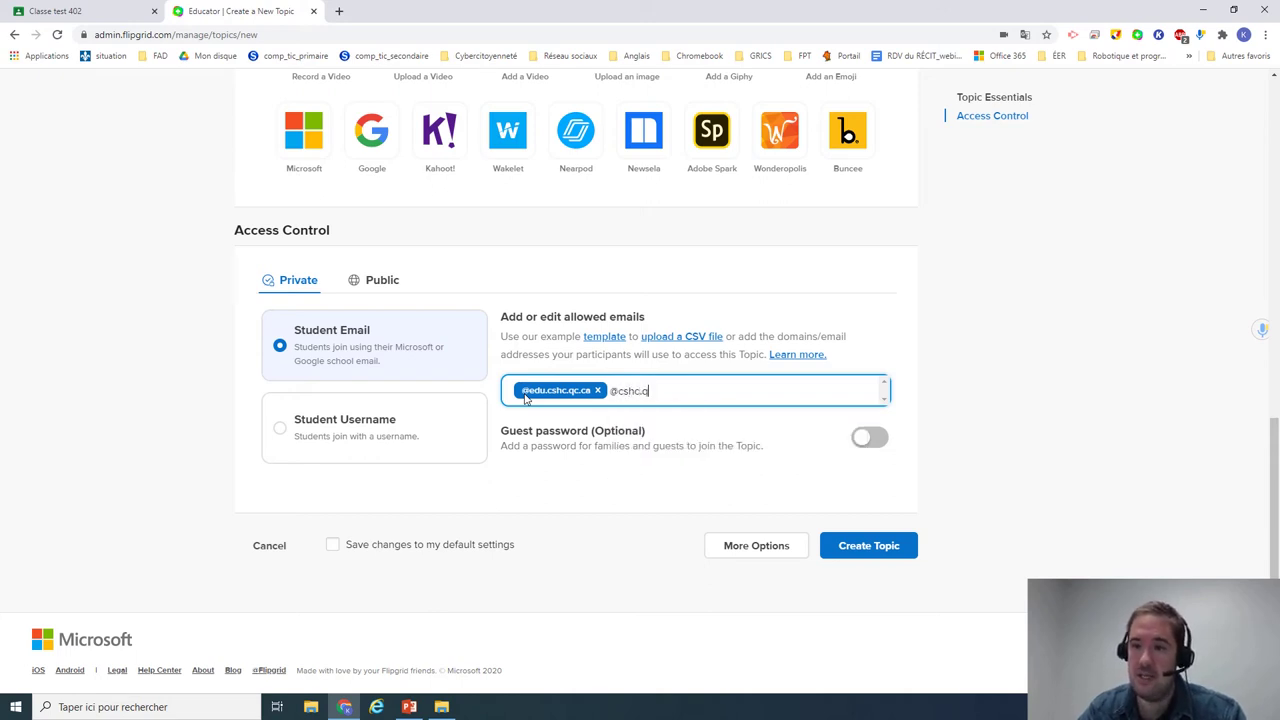
type("c.ca")
key("Return")
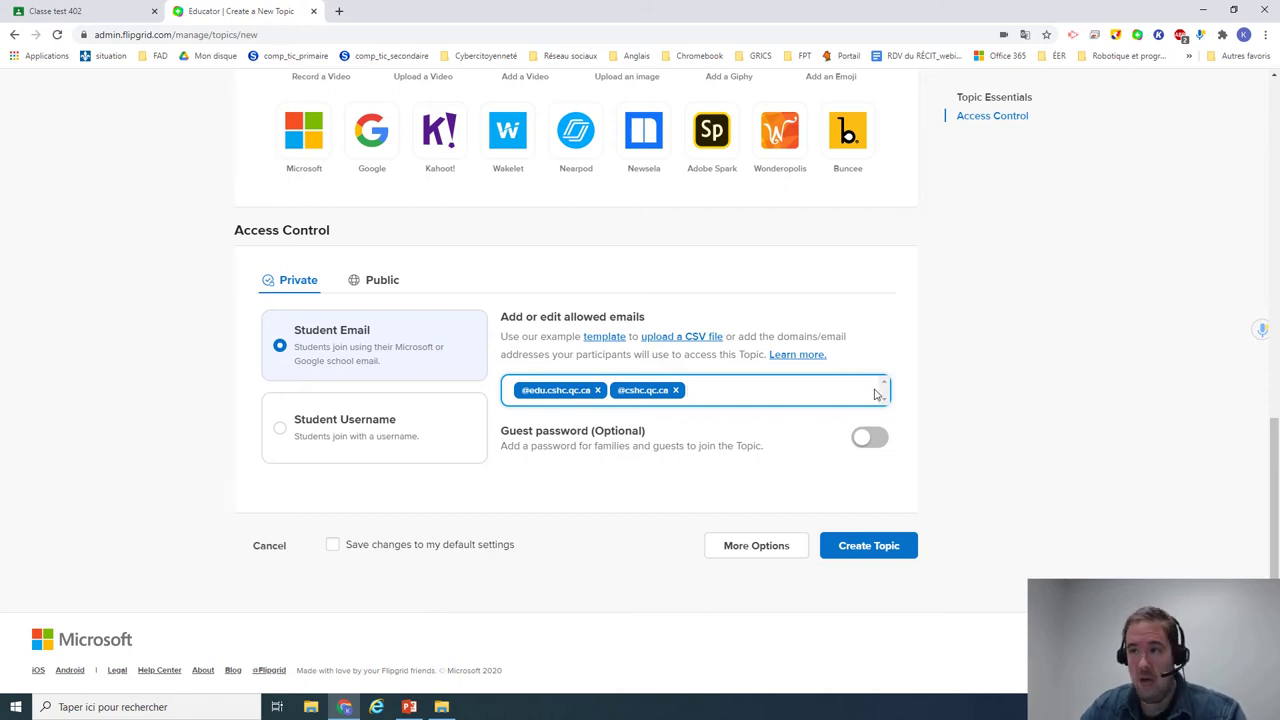
scroll(945, 383, "up", 4)
scroll(945, 383, "up", 4)
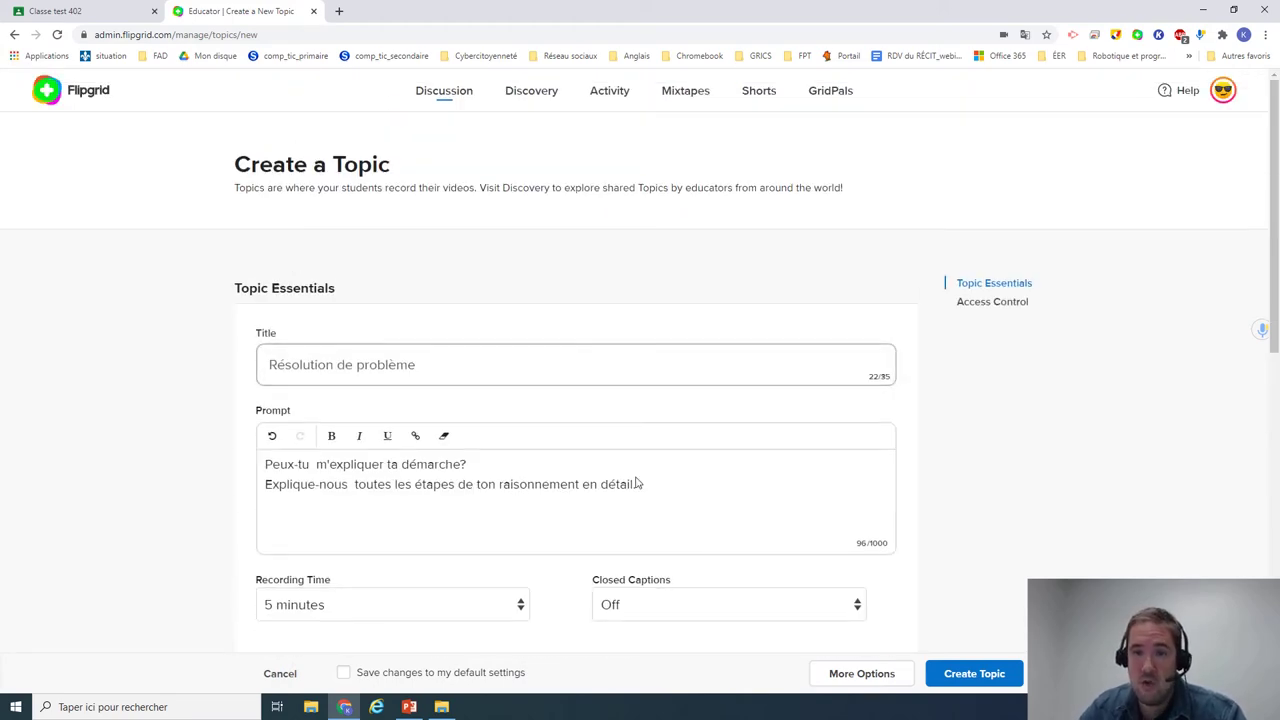
left_click(702, 492)
scroll(700, 491, "down", 1)
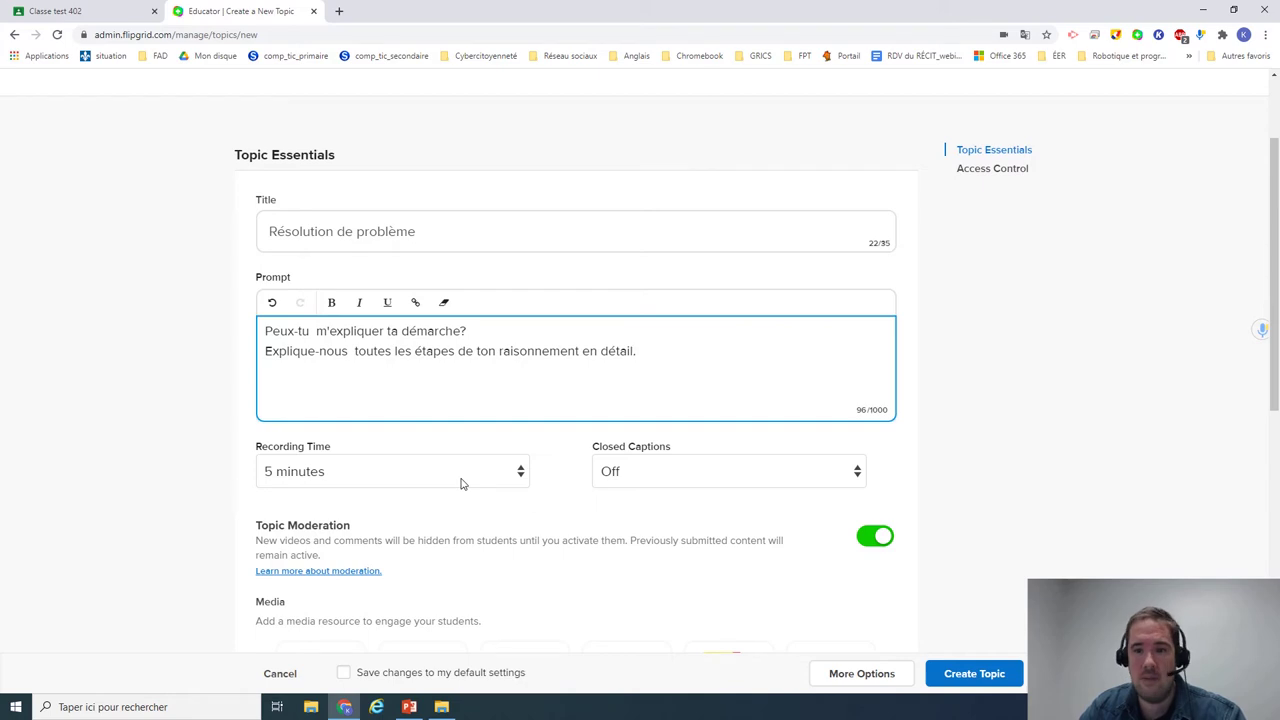
Step: Enable saving the topic's changes to the default settings
scroll(657, 483, "down", 1)
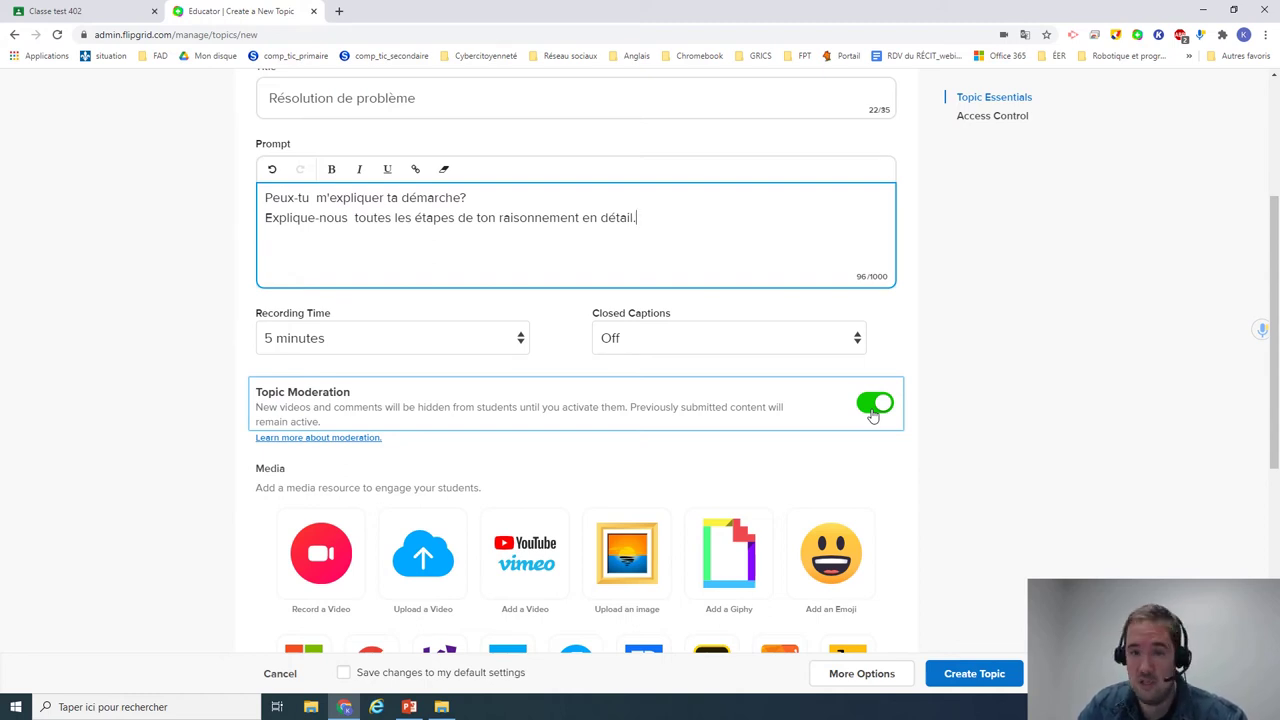
scroll(875, 412, "down", 2)
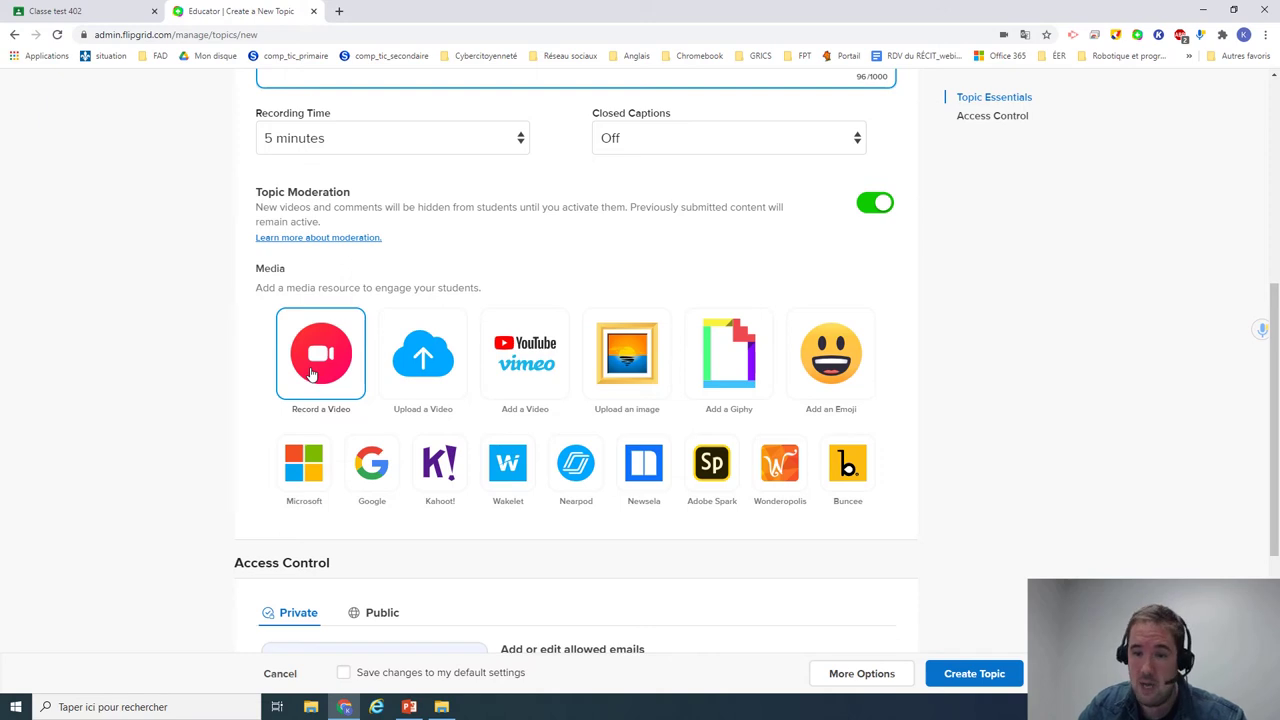
scroll(320, 380, "down", 1)
scroll(340, 460, "down", 1)
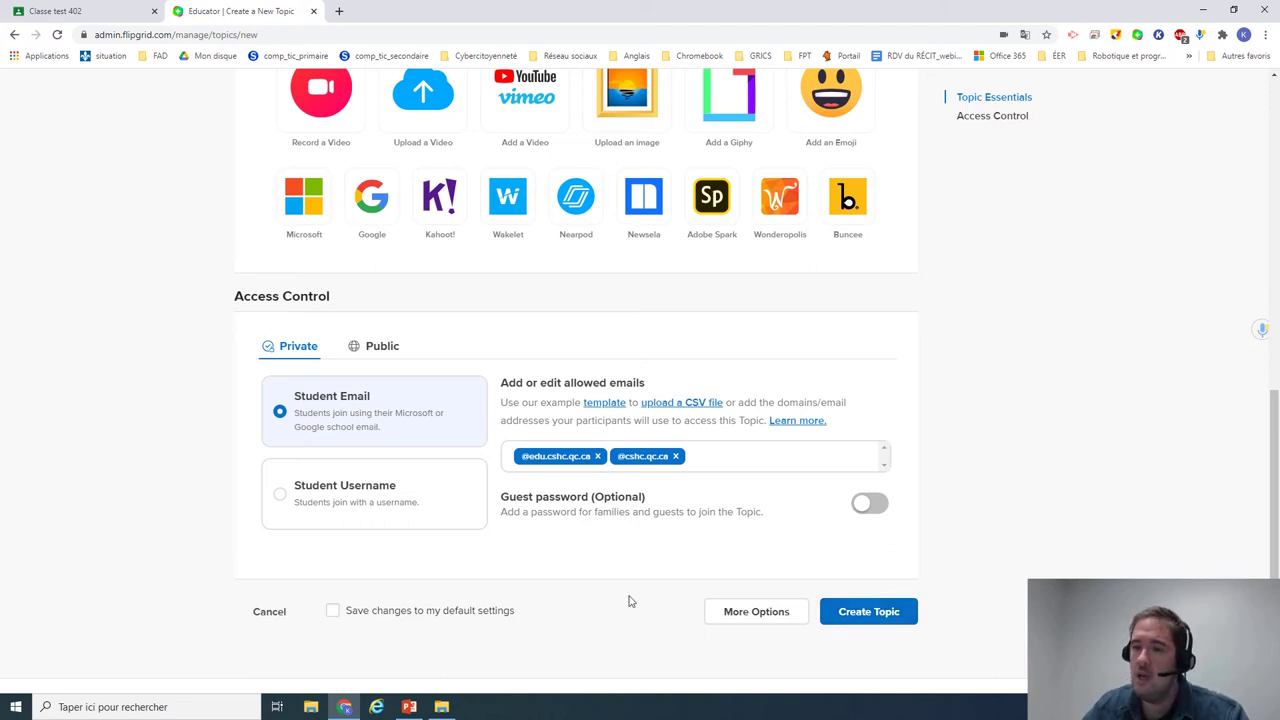
scroll(458, 584, "down", 1)
left_click(332, 548)
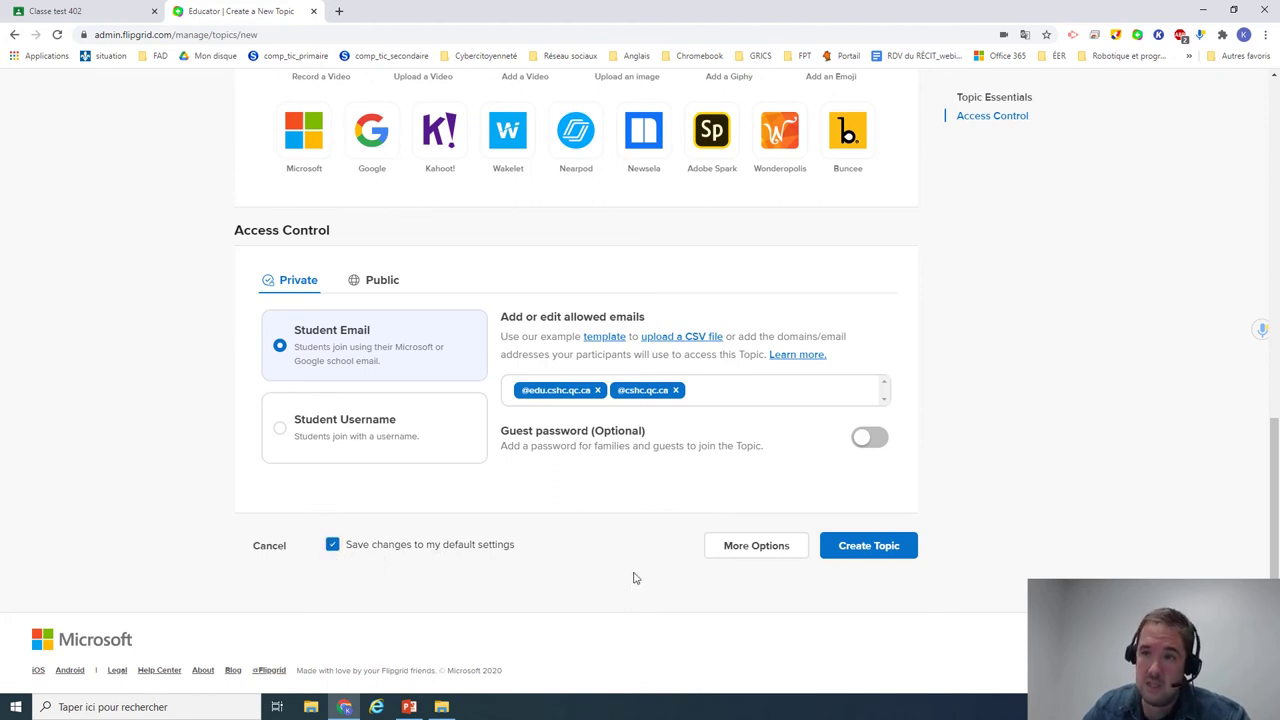
Step: Expand the topic's additional options and go through the empty link and title fields for attachments
scroll(549, 283, "up", 5)
scroll(586, 329, "down", 4)
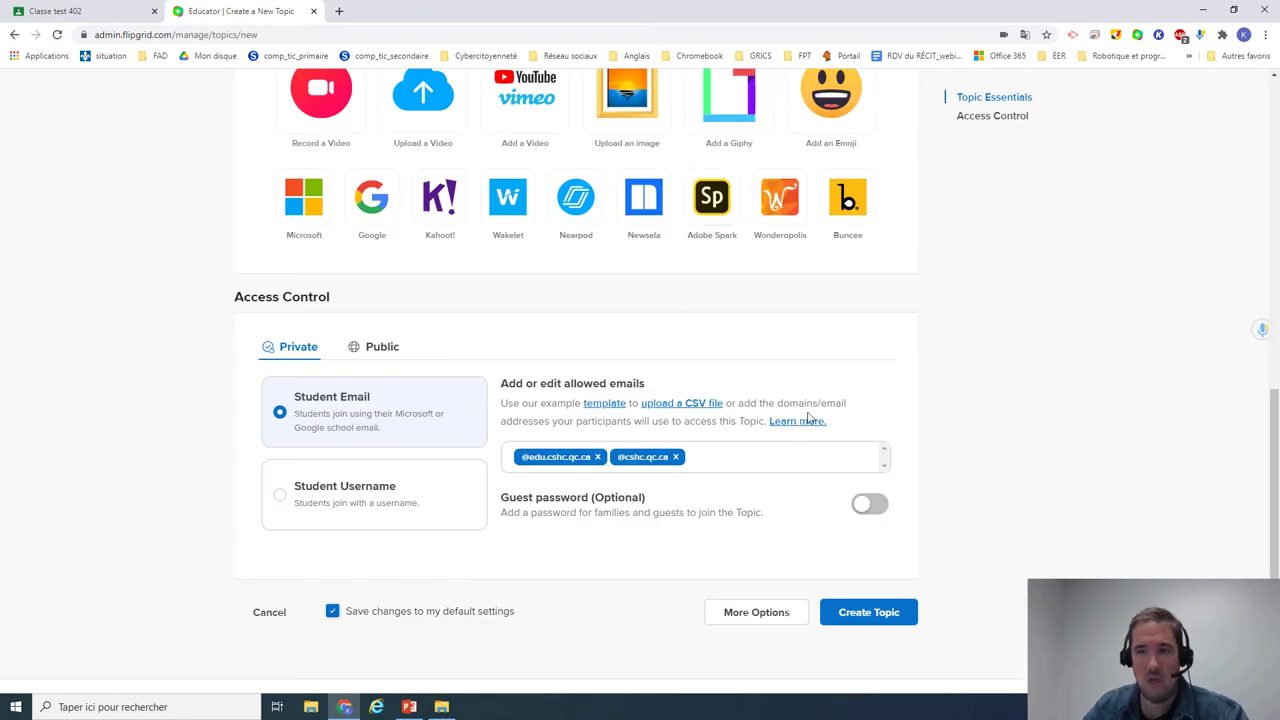
scroll(792, 424, "up", 2)
scroll(792, 424, "up", 7)
scroll(712, 440, "down", 6)
scroll(712, 440, "down", 4)
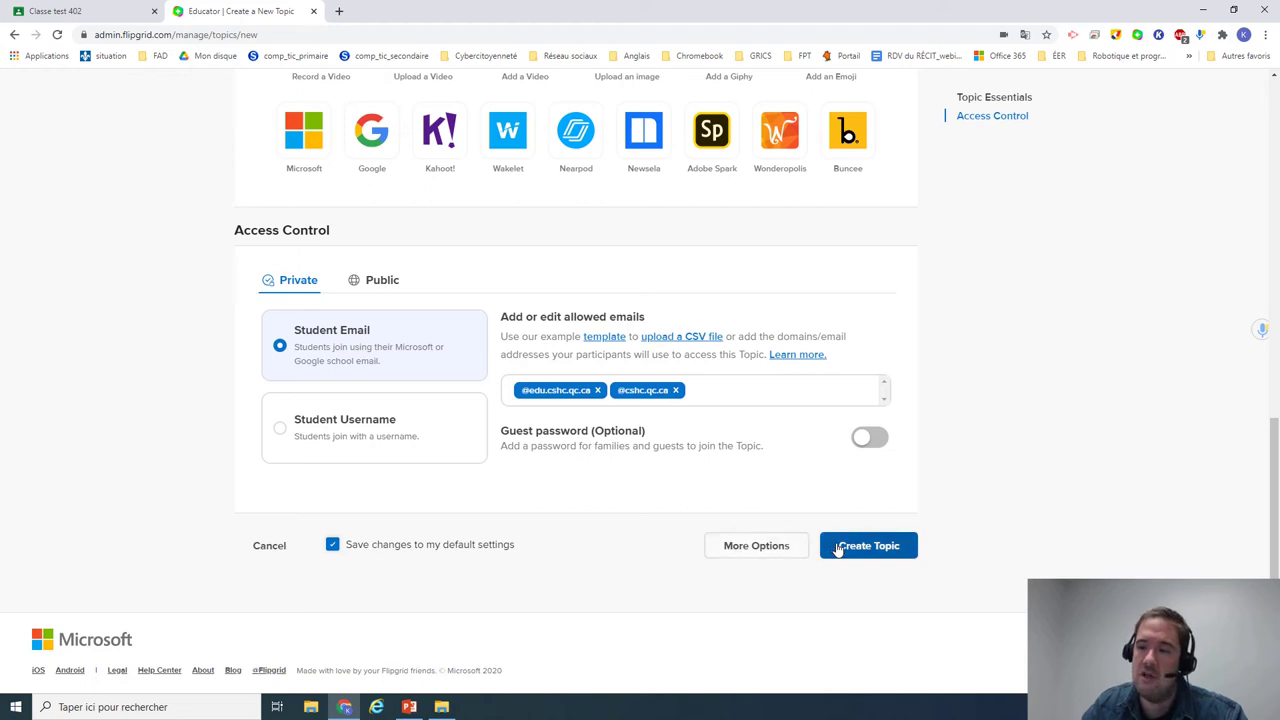
left_click(757, 546)
scroll(940, 486, "down", 3)
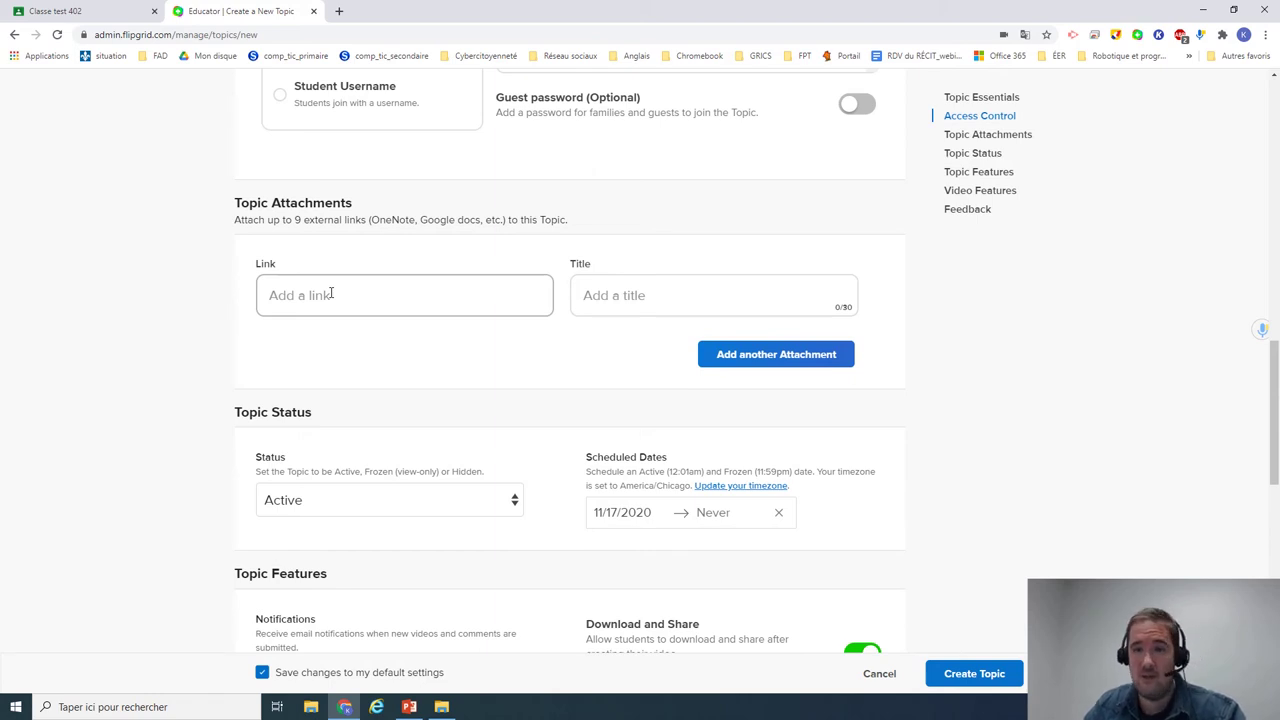
left_click(331, 293)
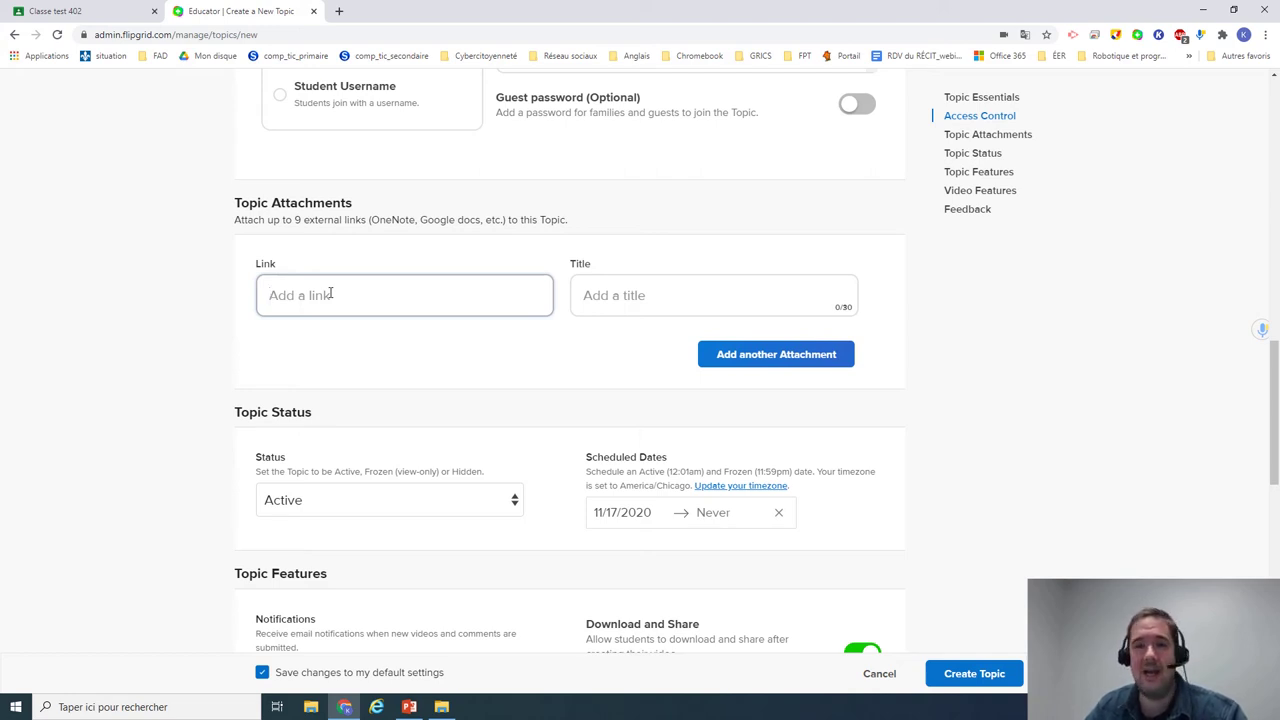
key("Tab")
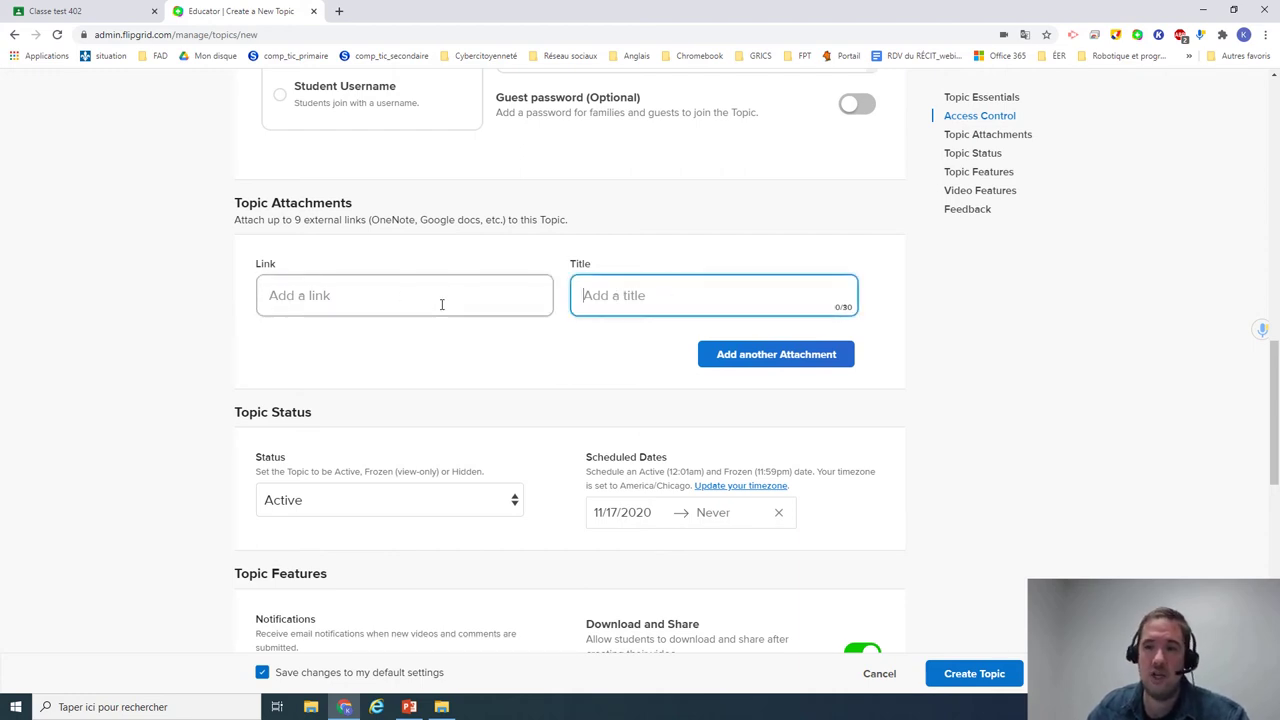
Step: Examine the available status choices for the topic without changing the selected one
scroll(455, 312, "down", 2)
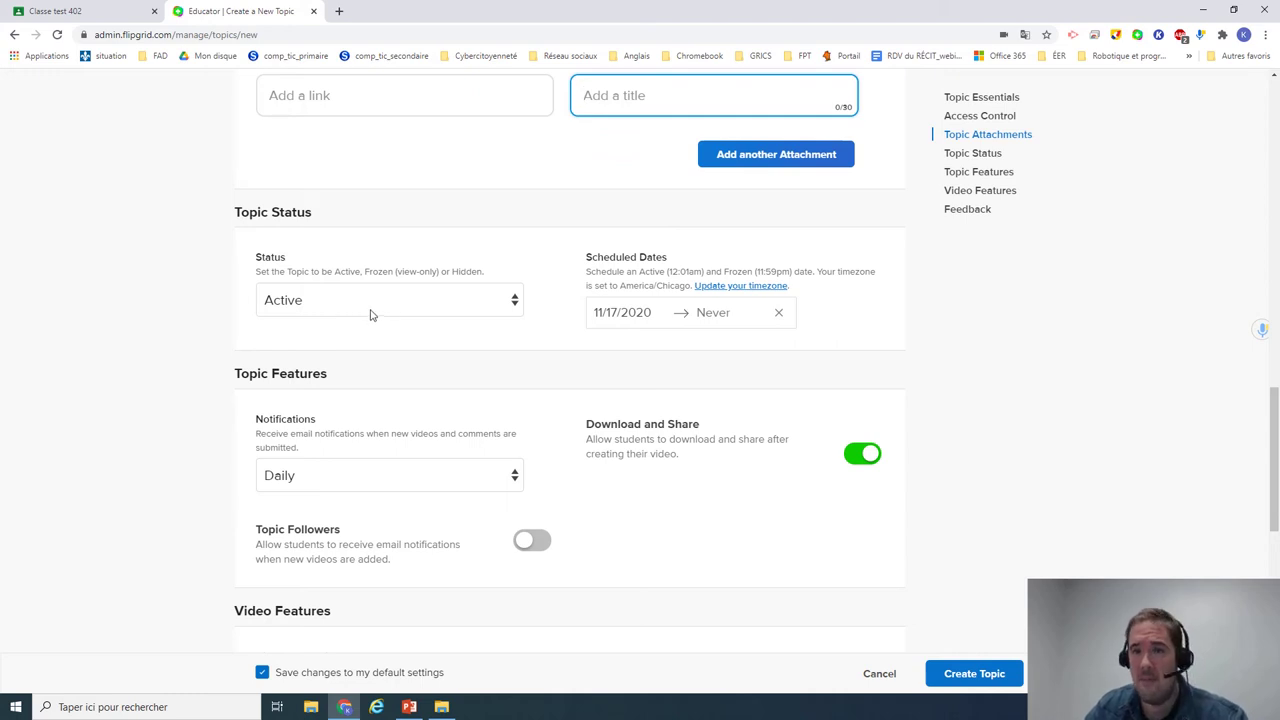
left_click(370, 315)
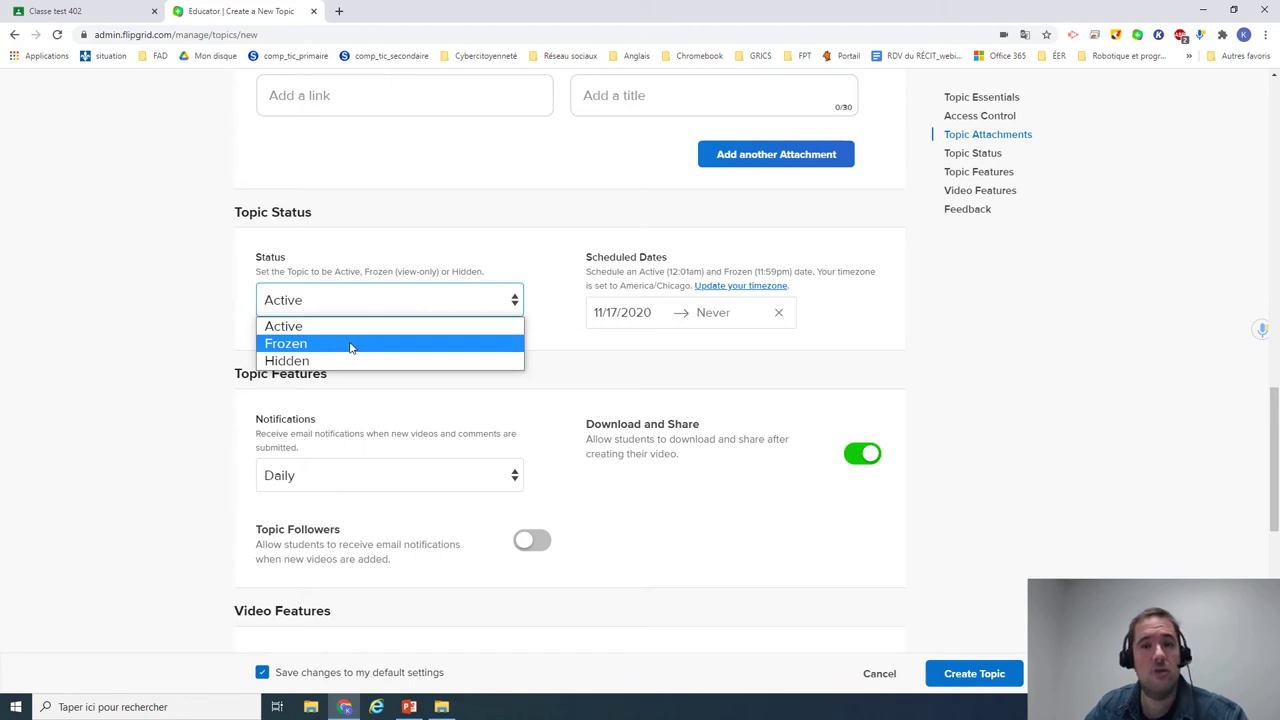
left_click(404, 304)
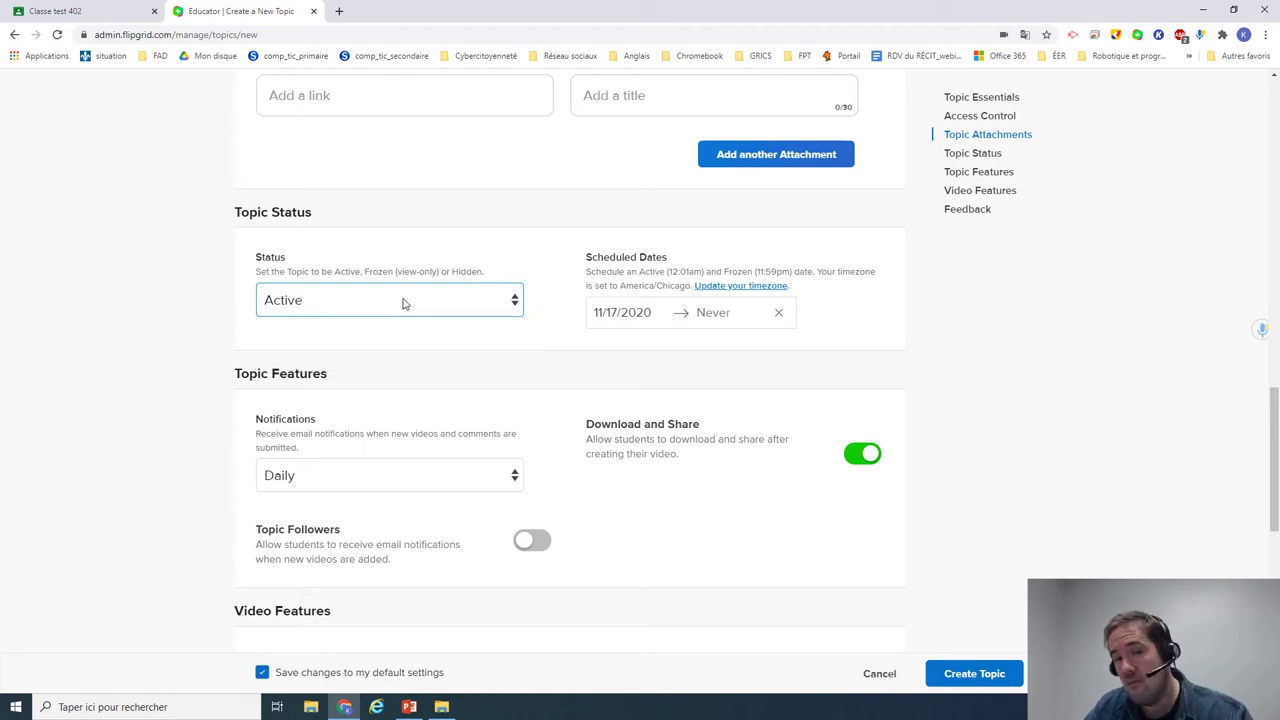
left_click(404, 304)
left_click(404, 307)
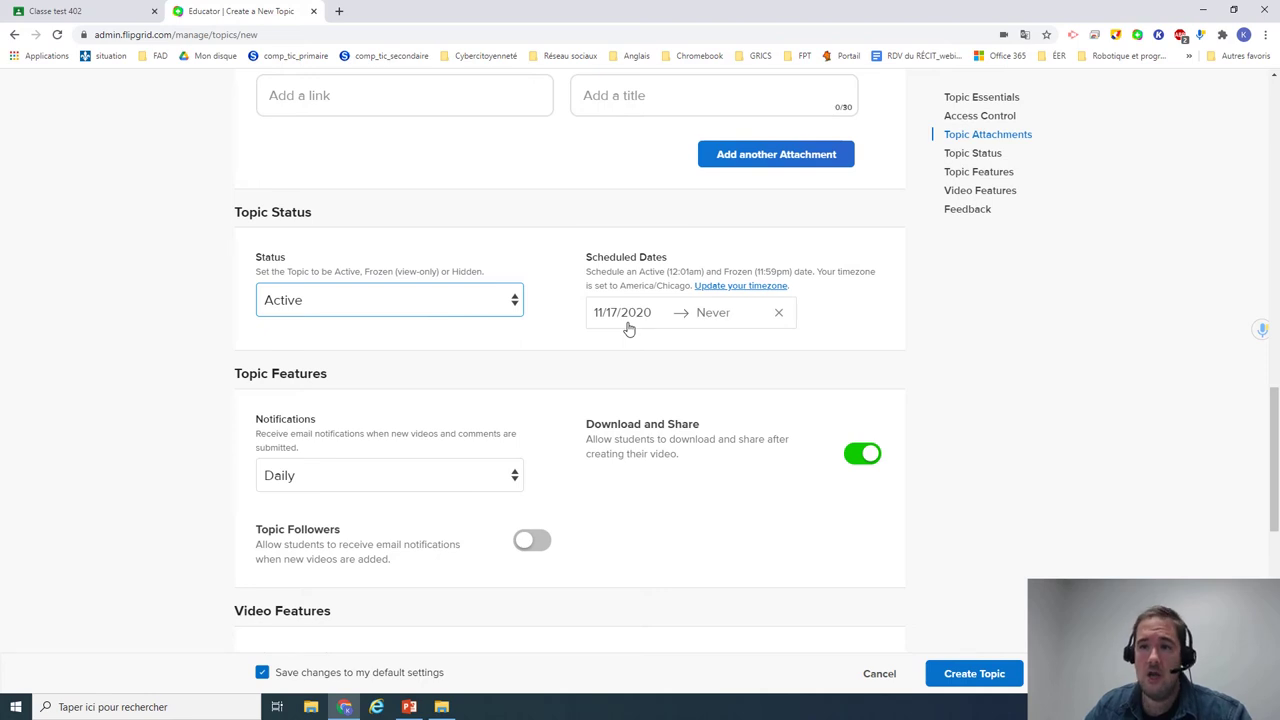
Step: Try scheduled end dates of 11/19/2020, 11/20/2020 and 11/18/2020 for the topic, and clear the end date
left_click(710, 322)
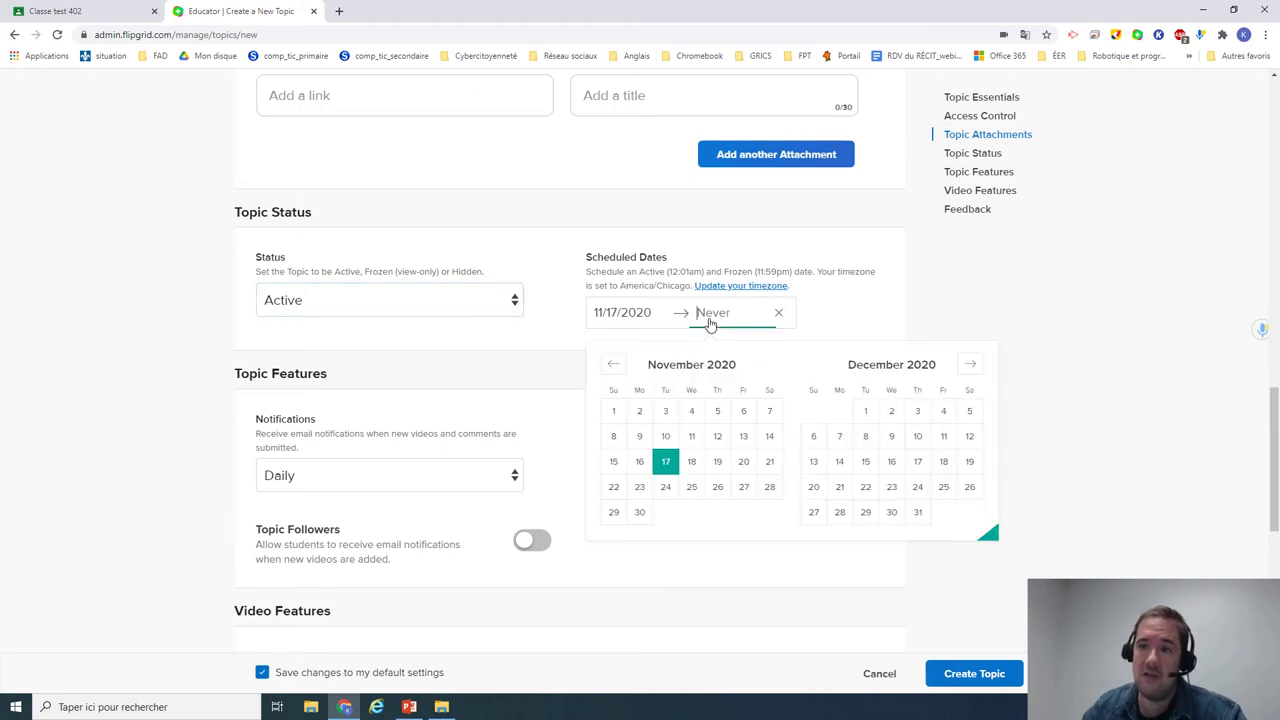
left_click(694, 468)
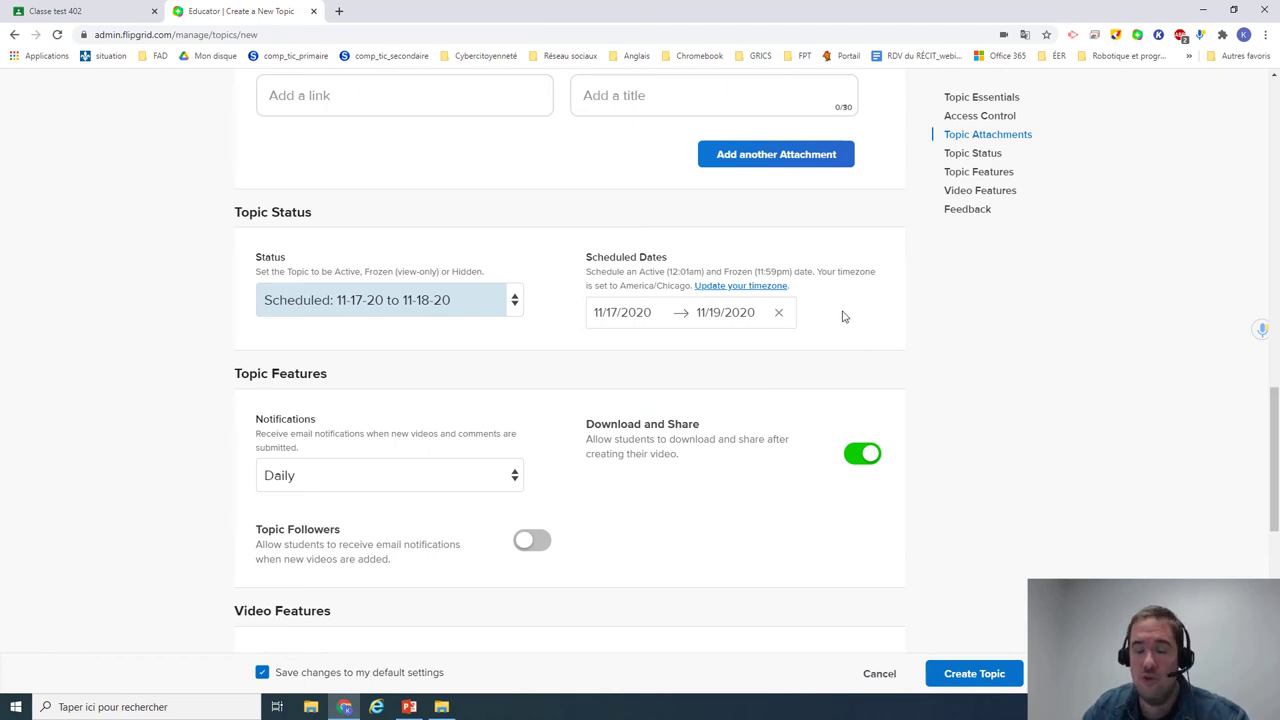
left_click(722, 316)
left_click(717, 461)
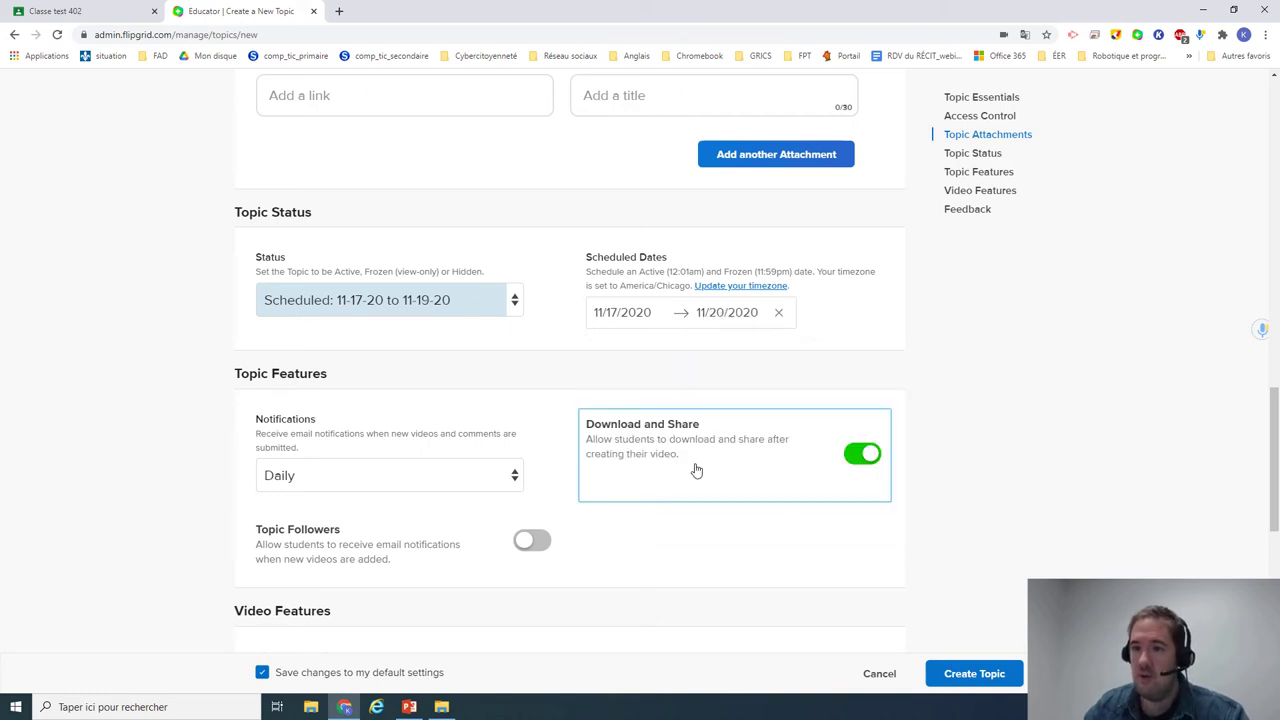
left_click(714, 318)
left_click(668, 466)
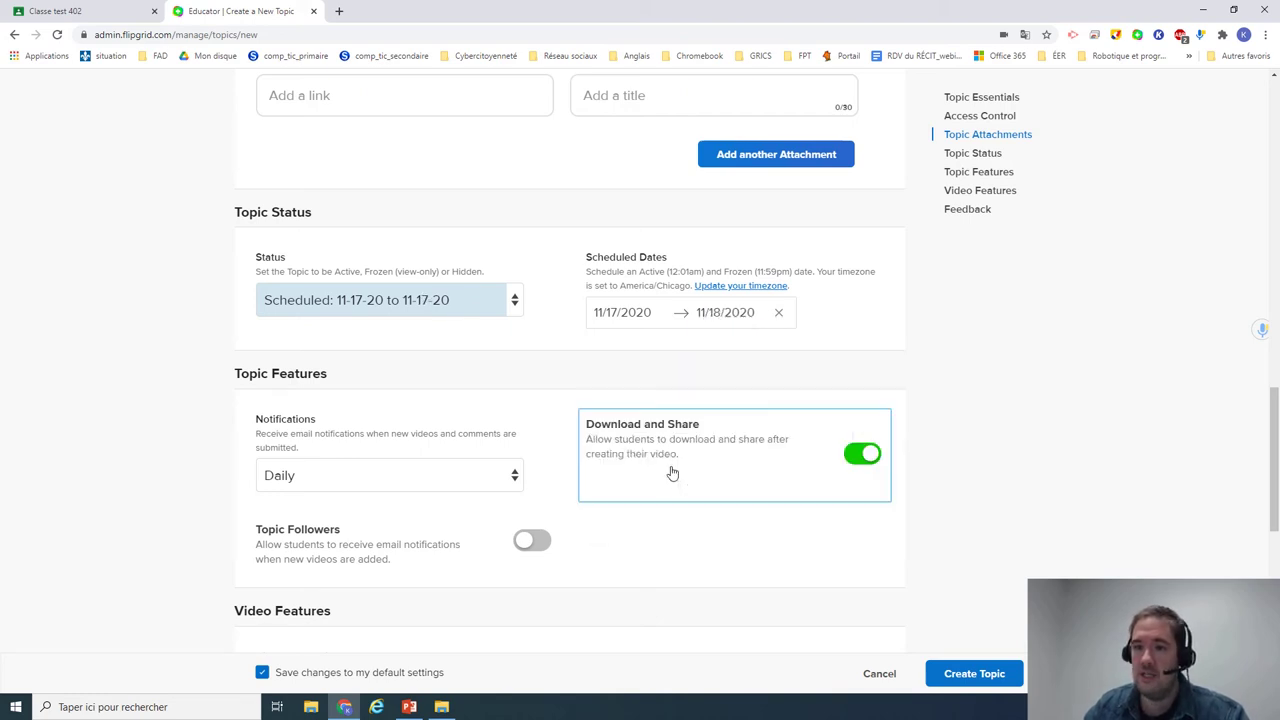
left_click(778, 313)
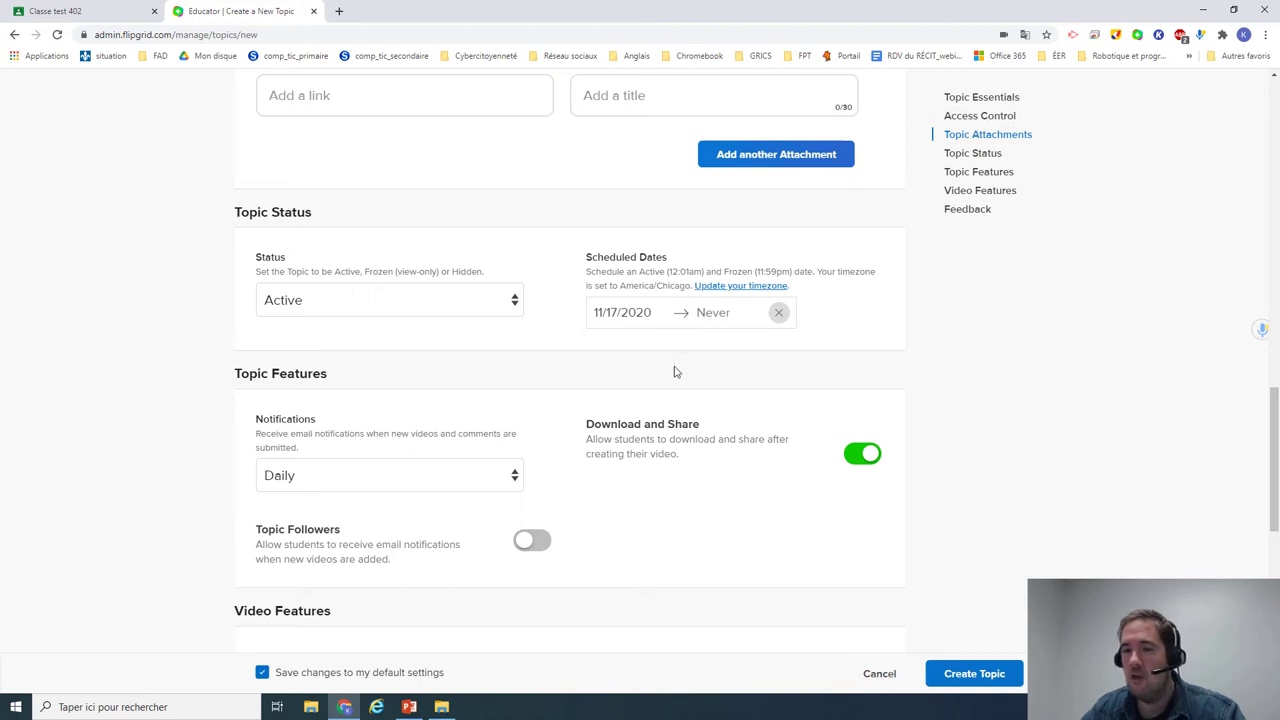
Step: Review the topic features and the choices for Video and Selfie Effects
scroll(829, 357, "down", 1)
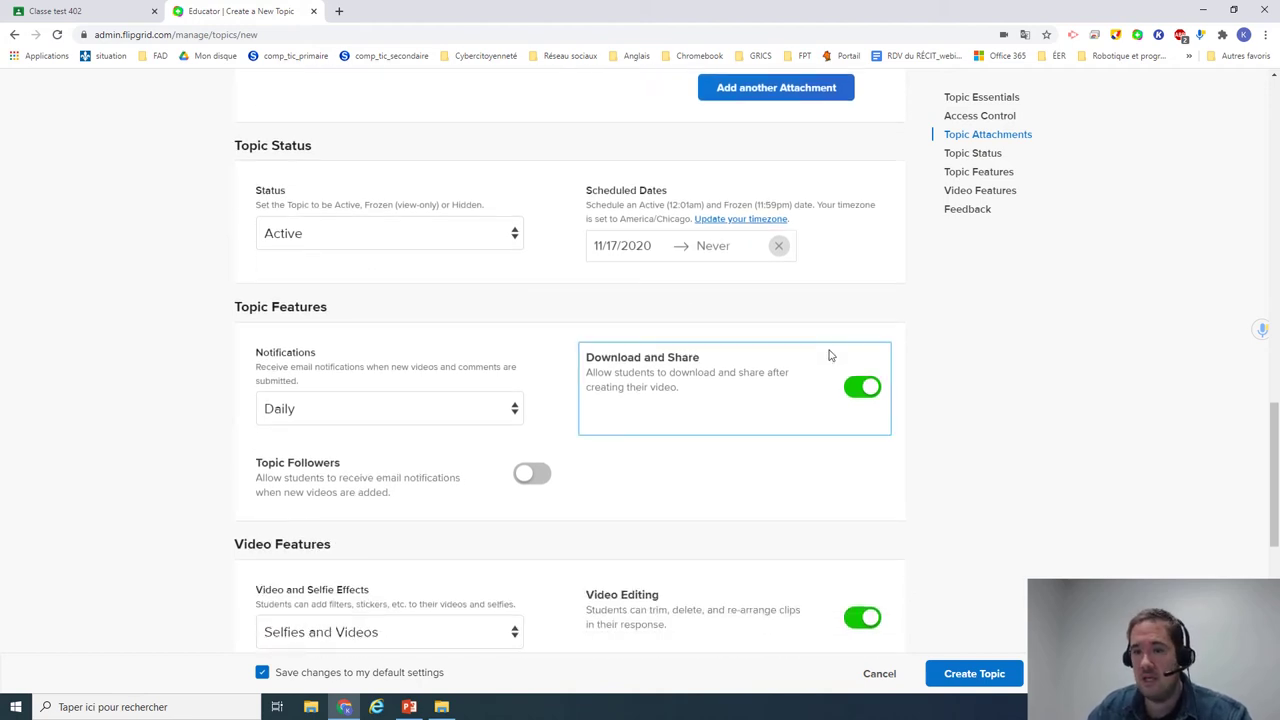
scroll(829, 357, "down", 3)
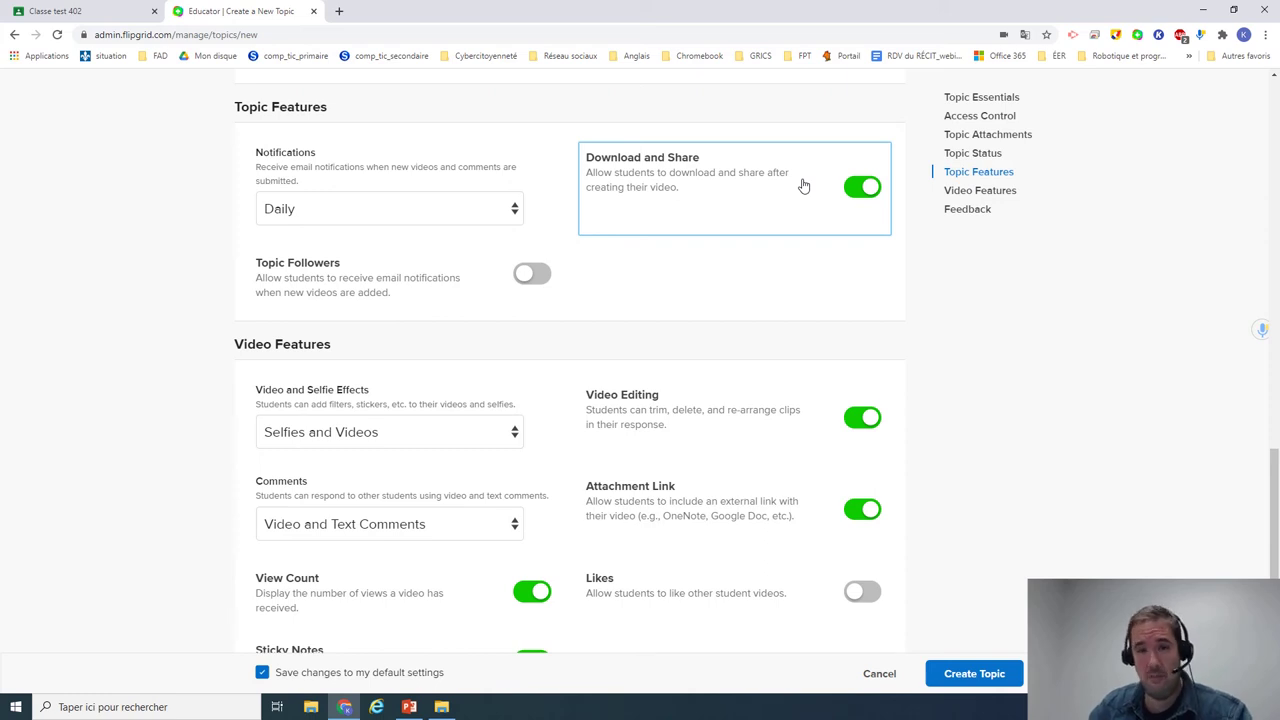
scroll(617, 280, "down", 2)
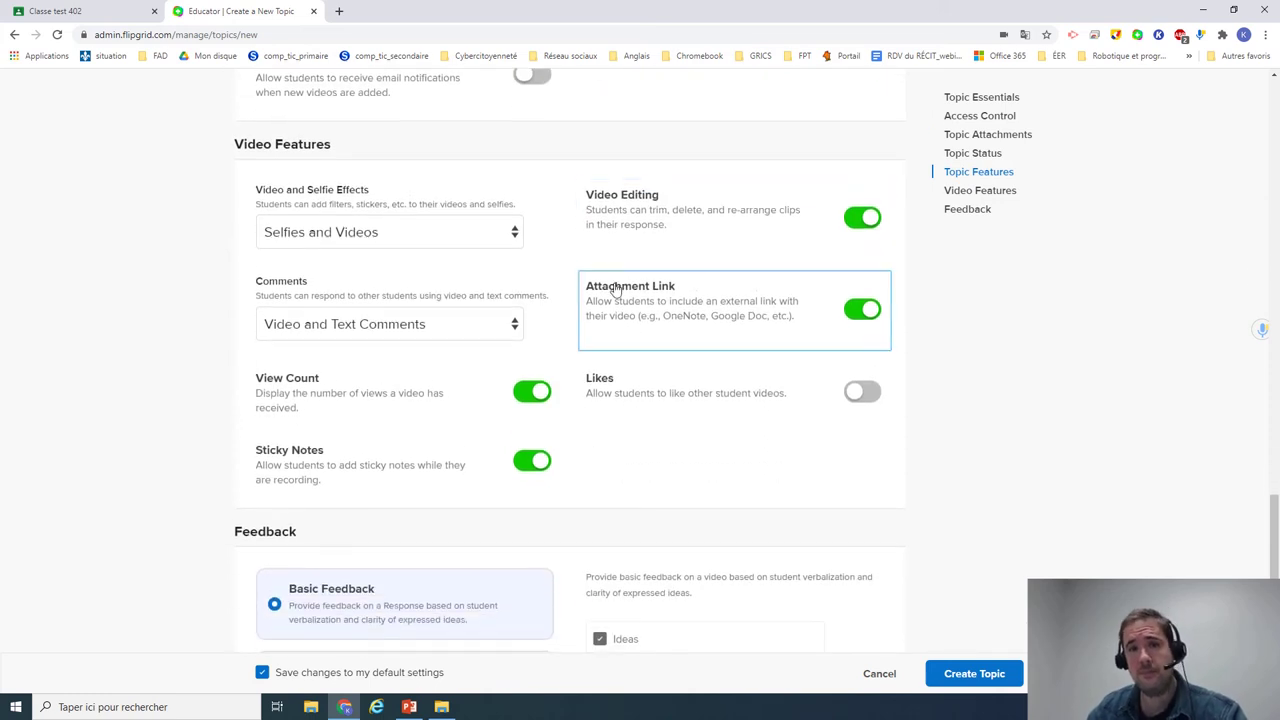
left_click(388, 232)
left_click(380, 231)
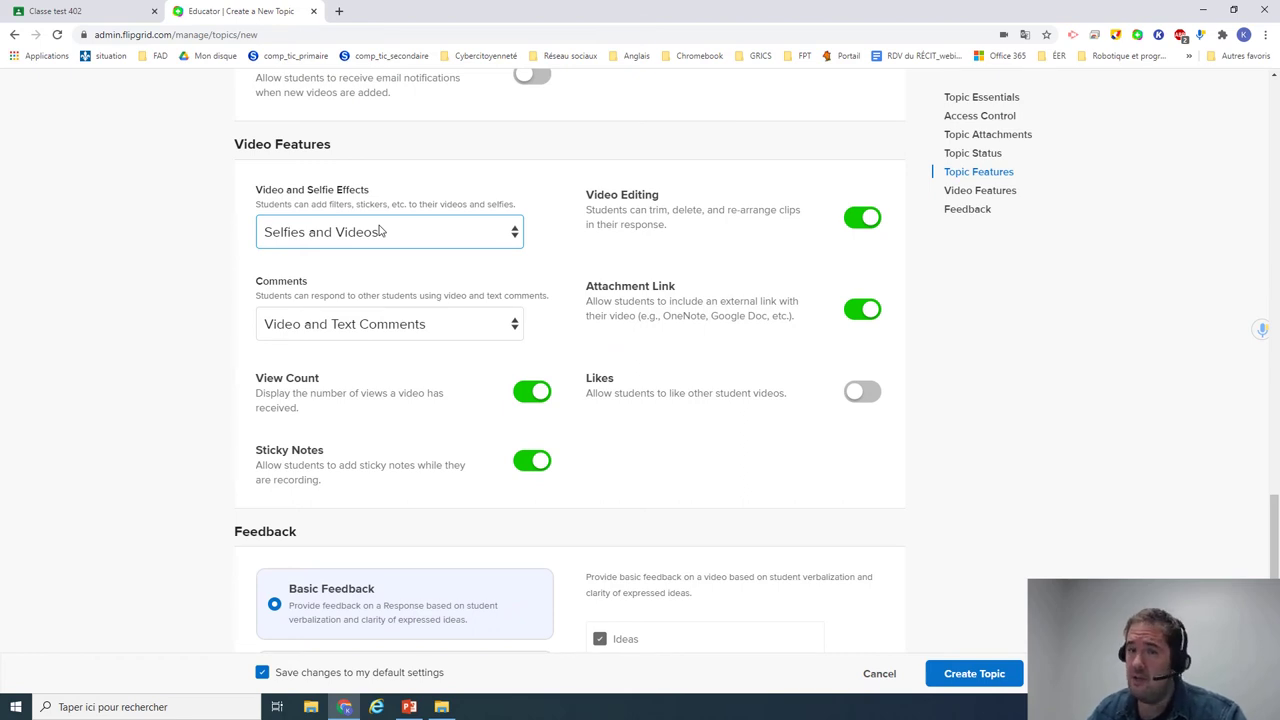
Step: Restrict student comments on the topic's videos to Text Comments Only
scroll(380, 231, "down", 1)
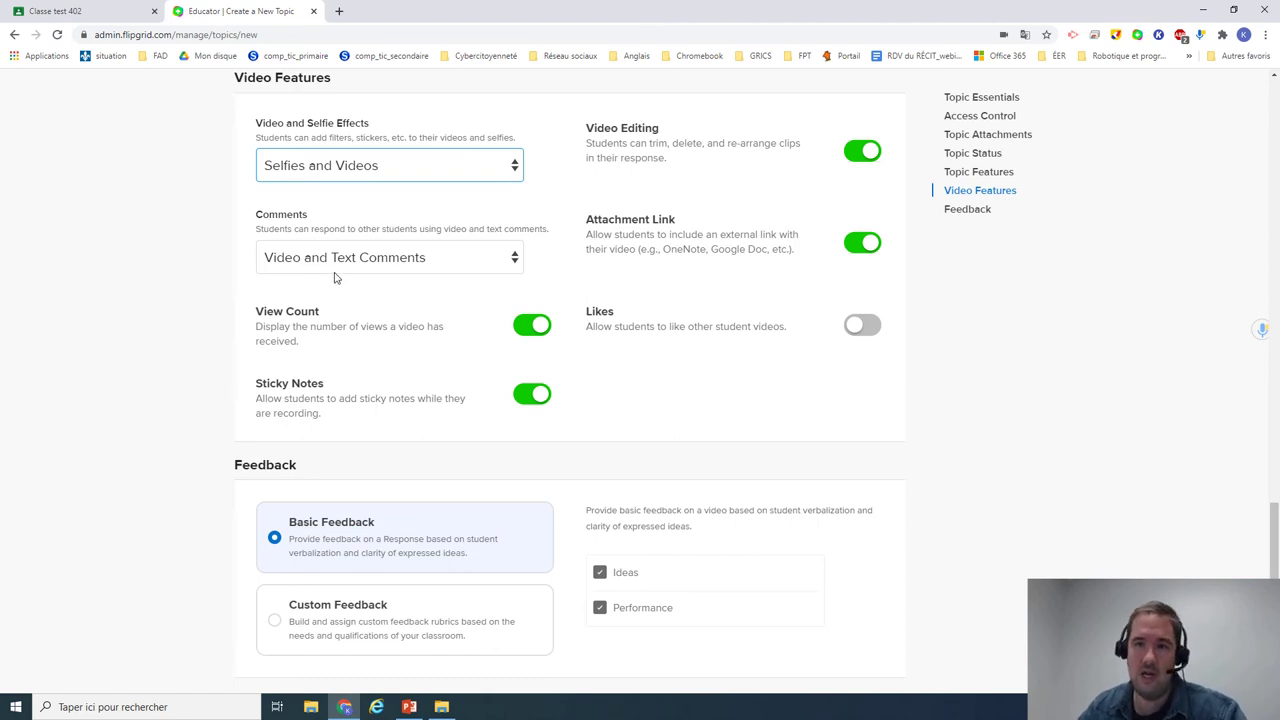
left_click(336, 270)
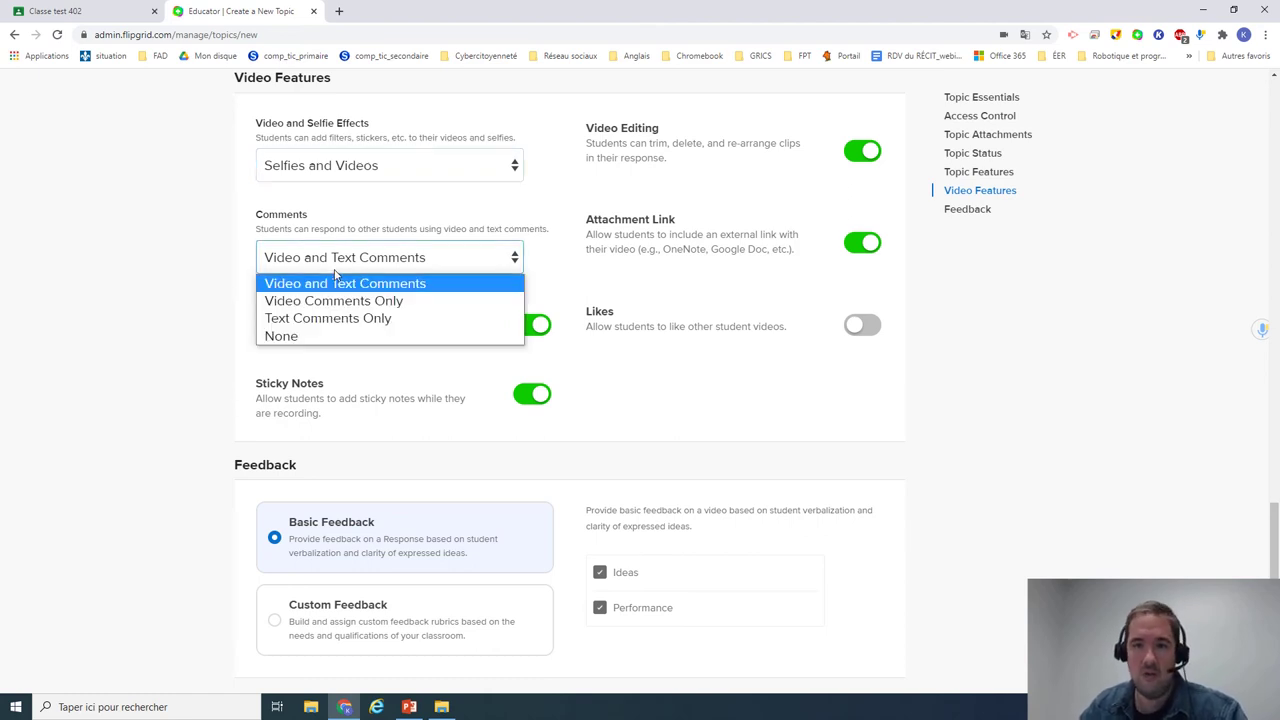
left_click(357, 318)
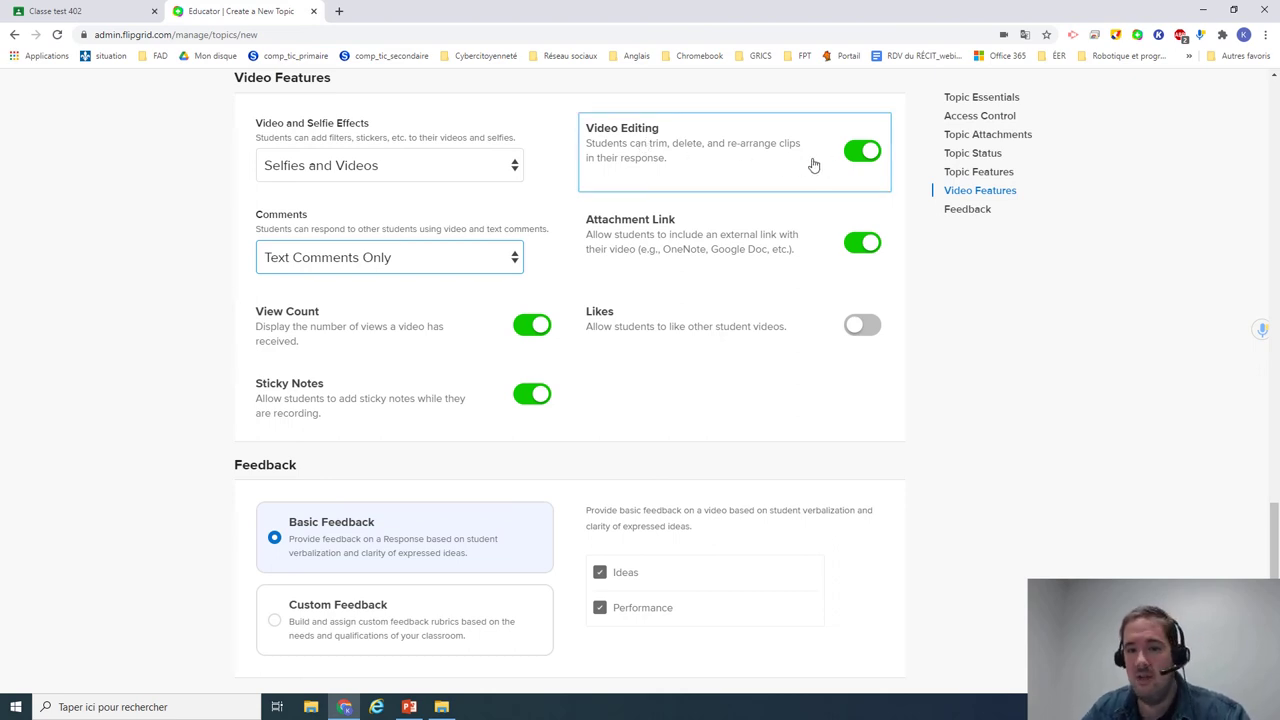
Step: Review the topic's feedback, video, scheduling, attachment and access control settings
scroll(463, 343, "down", 2)
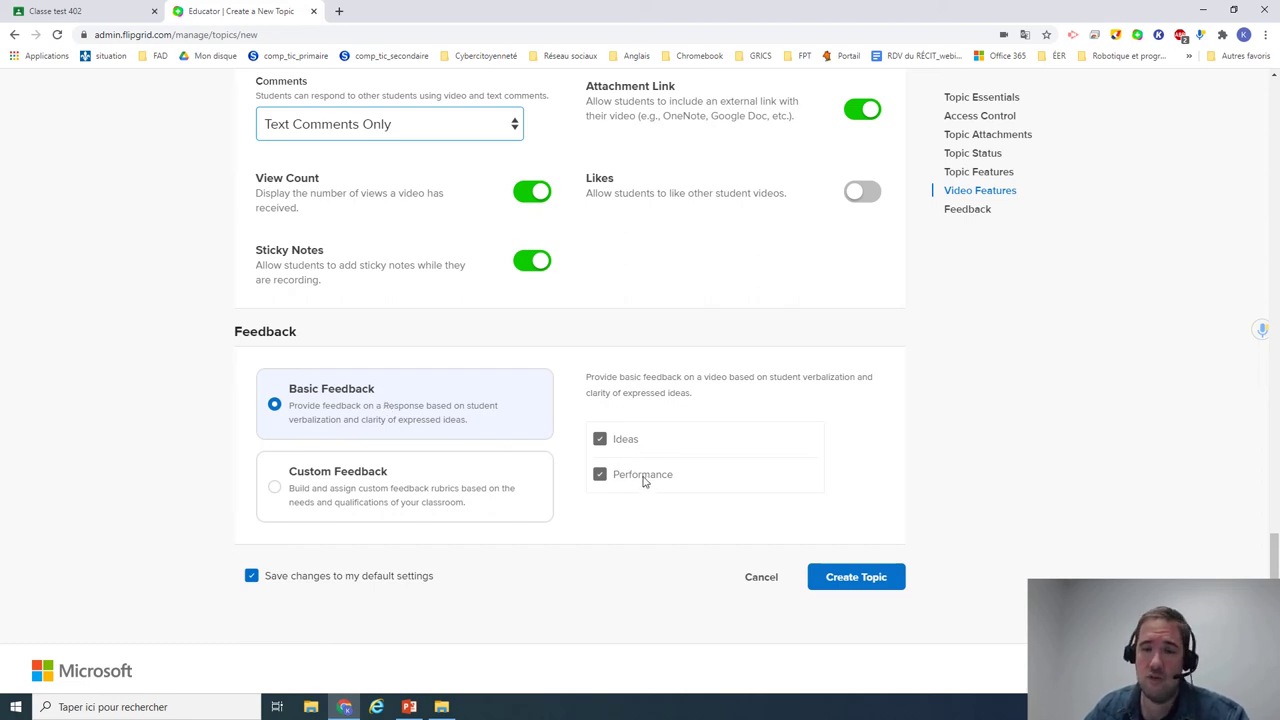
scroll(780, 481, "up", 10)
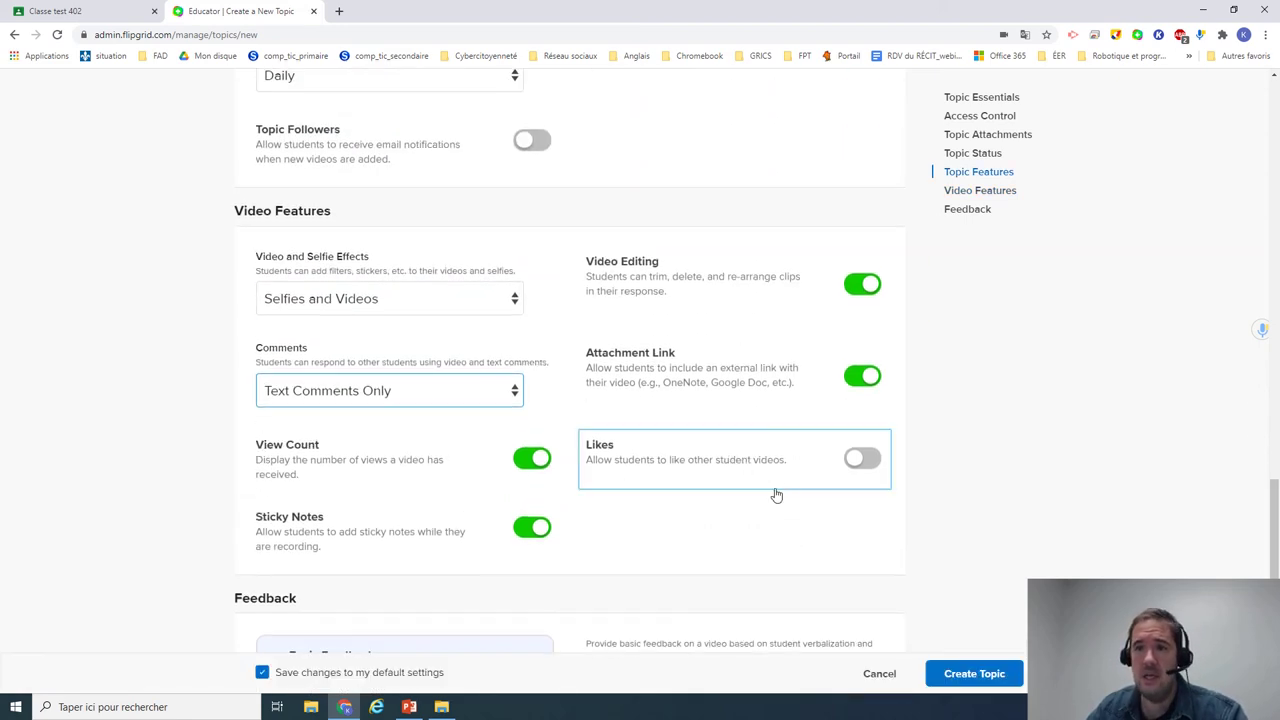
scroll(748, 530, "down", 3)
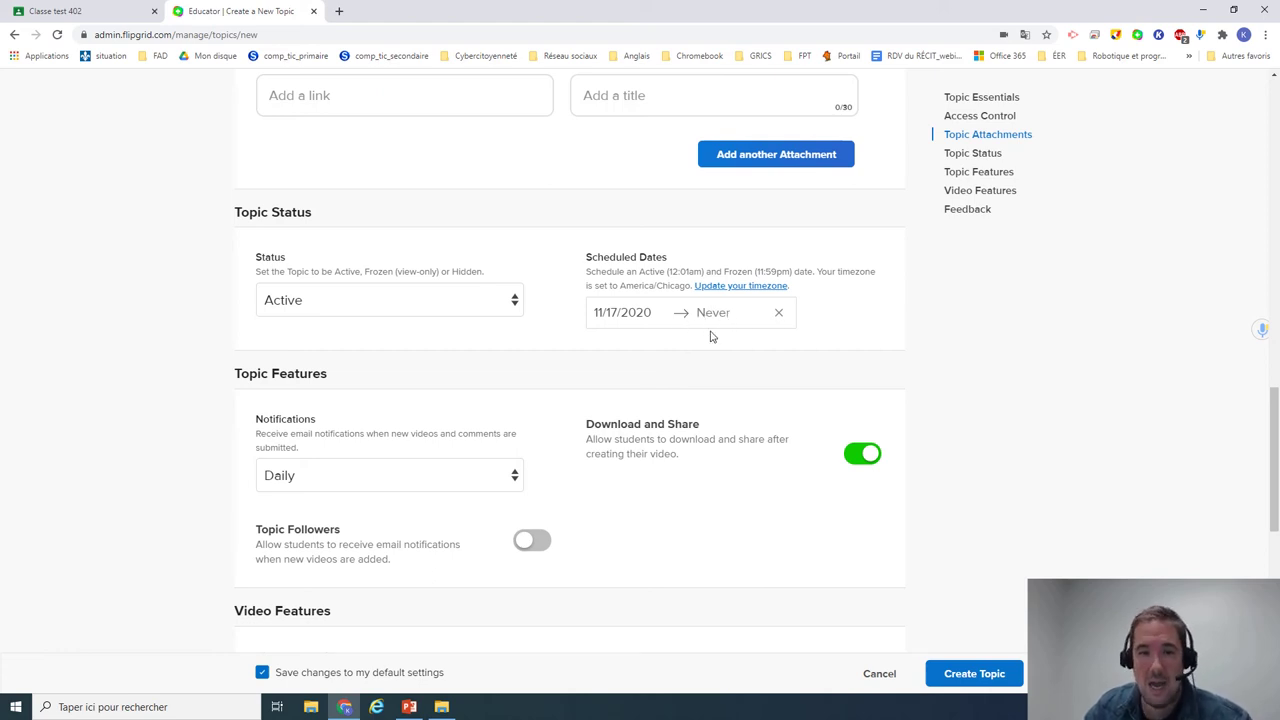
scroll(592, 460, "down", 3)
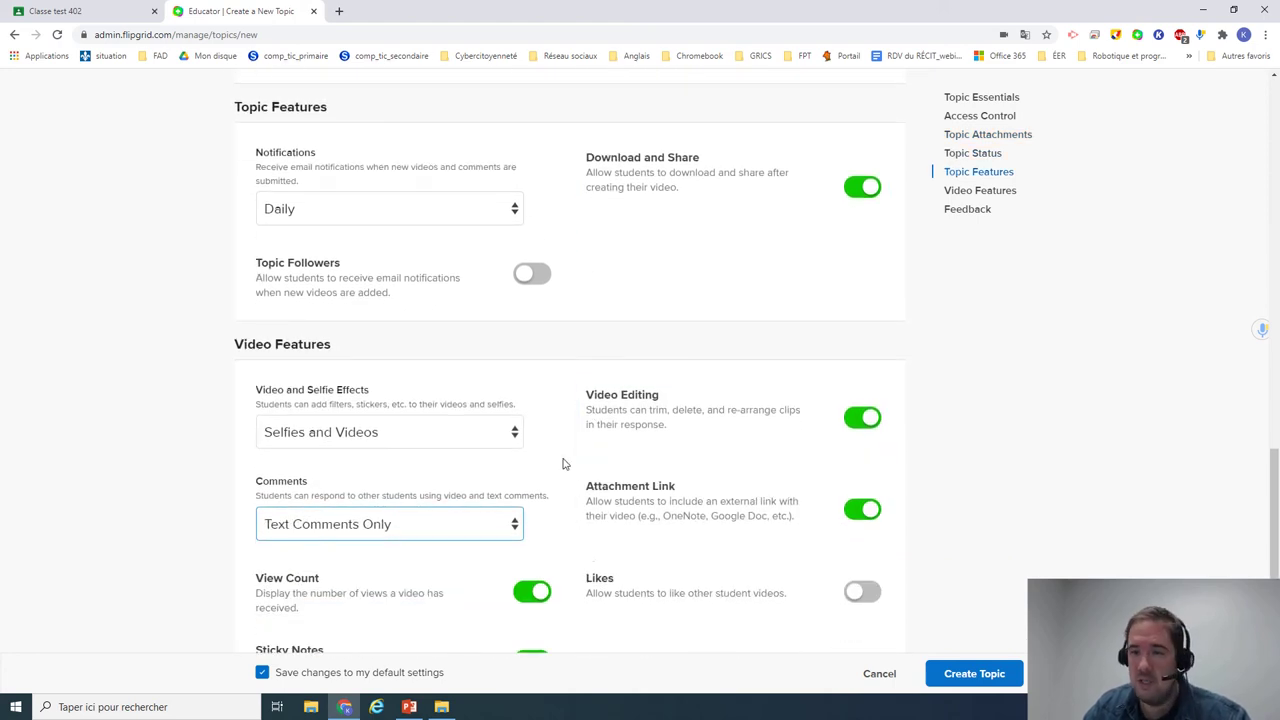
scroll(583, 360, "down", 2)
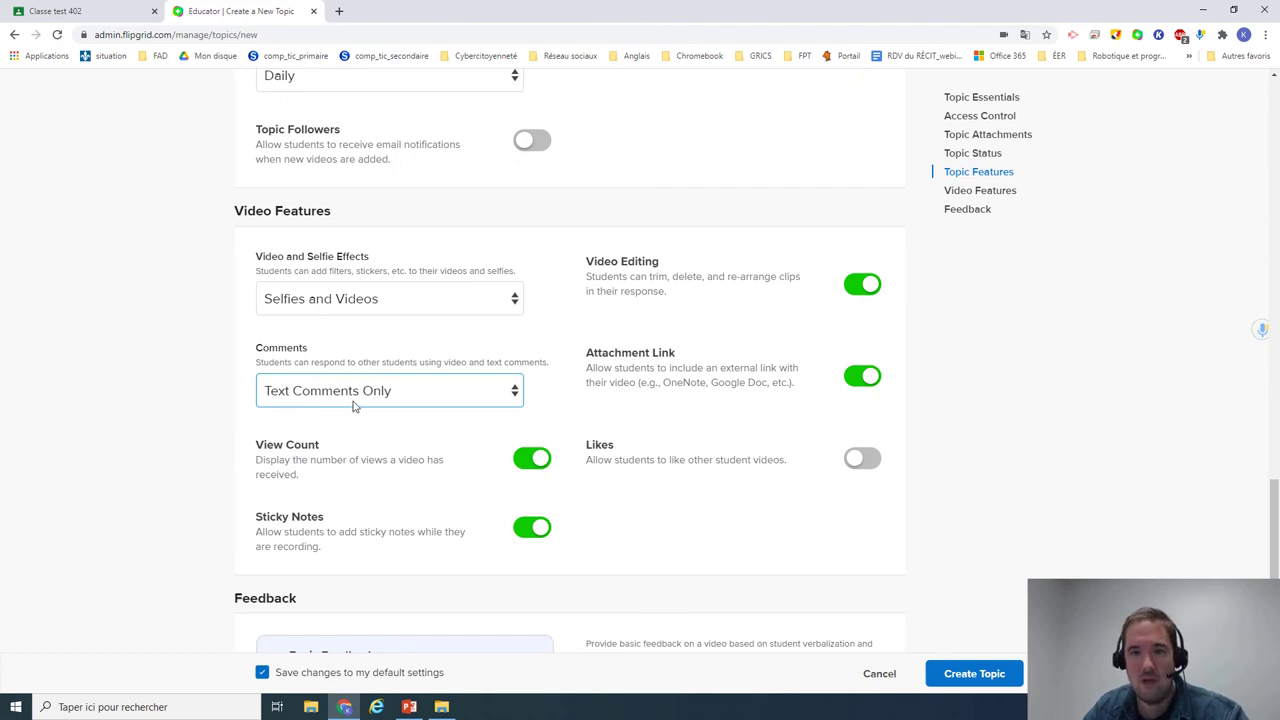
scroll(620, 410, "down", 3)
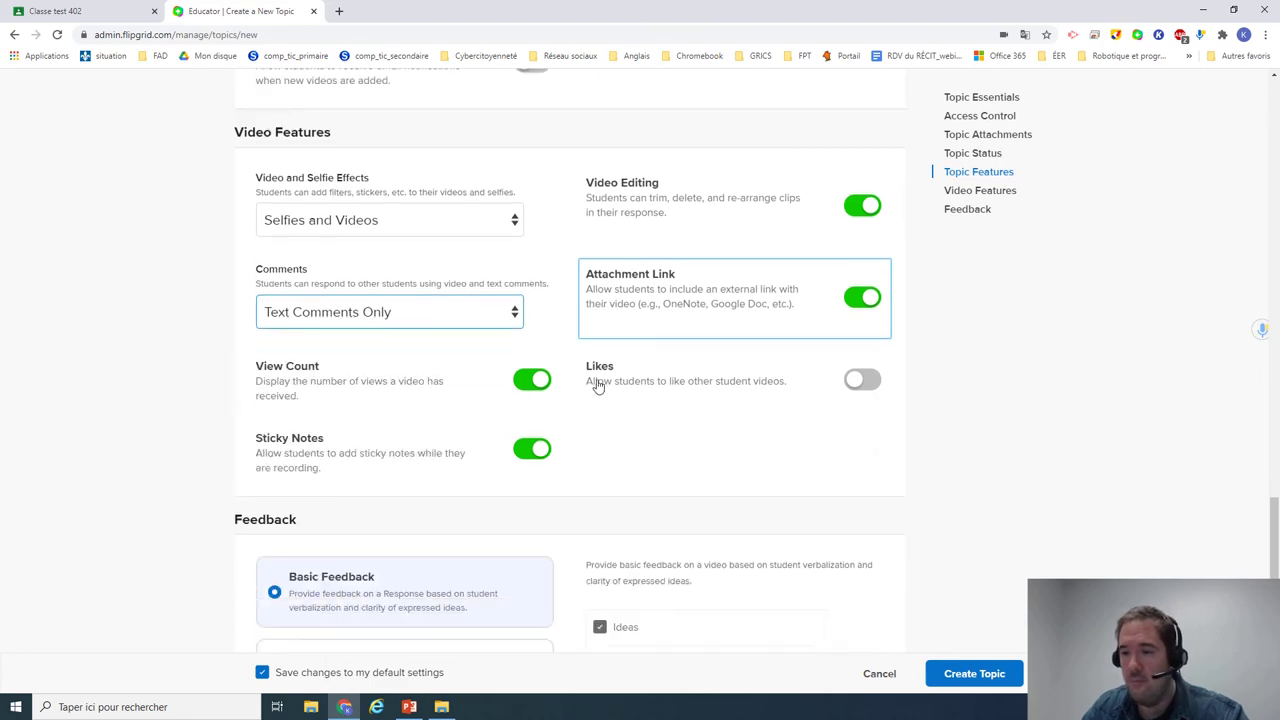
scroll(950, 452, "up", 4)
scroll(935, 453, "up", 4)
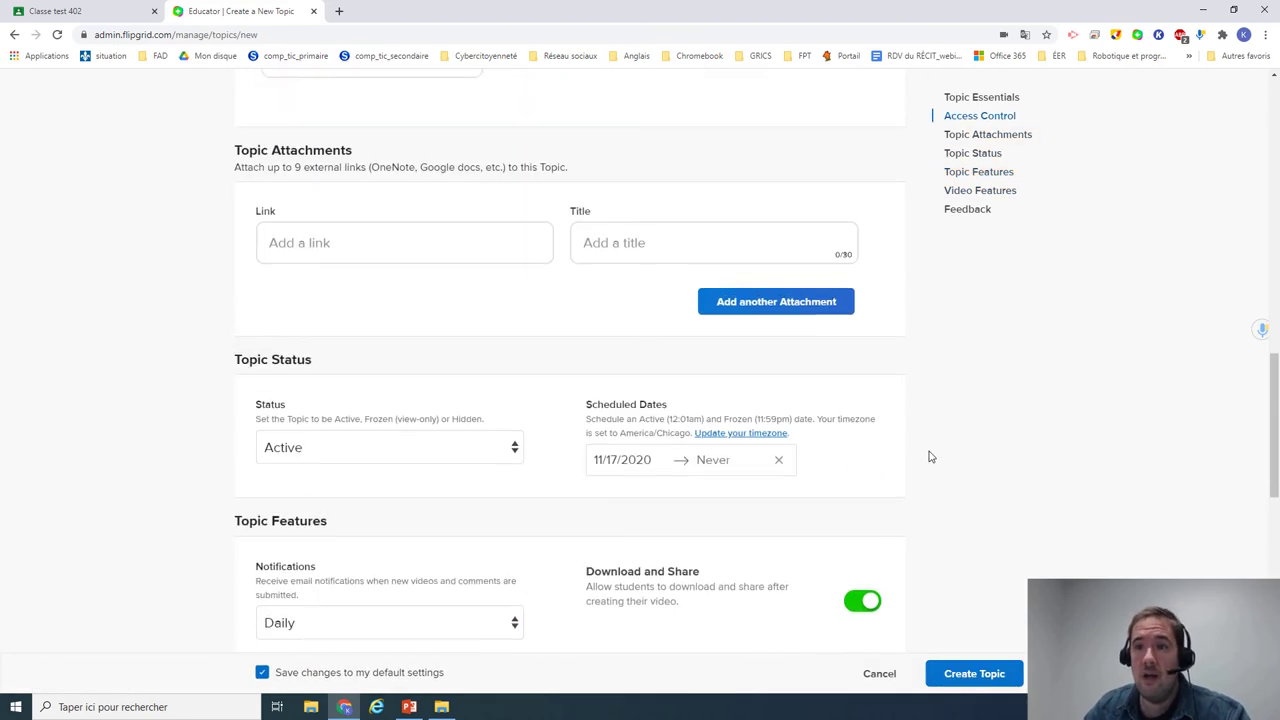
scroll(928, 454, "up", 3)
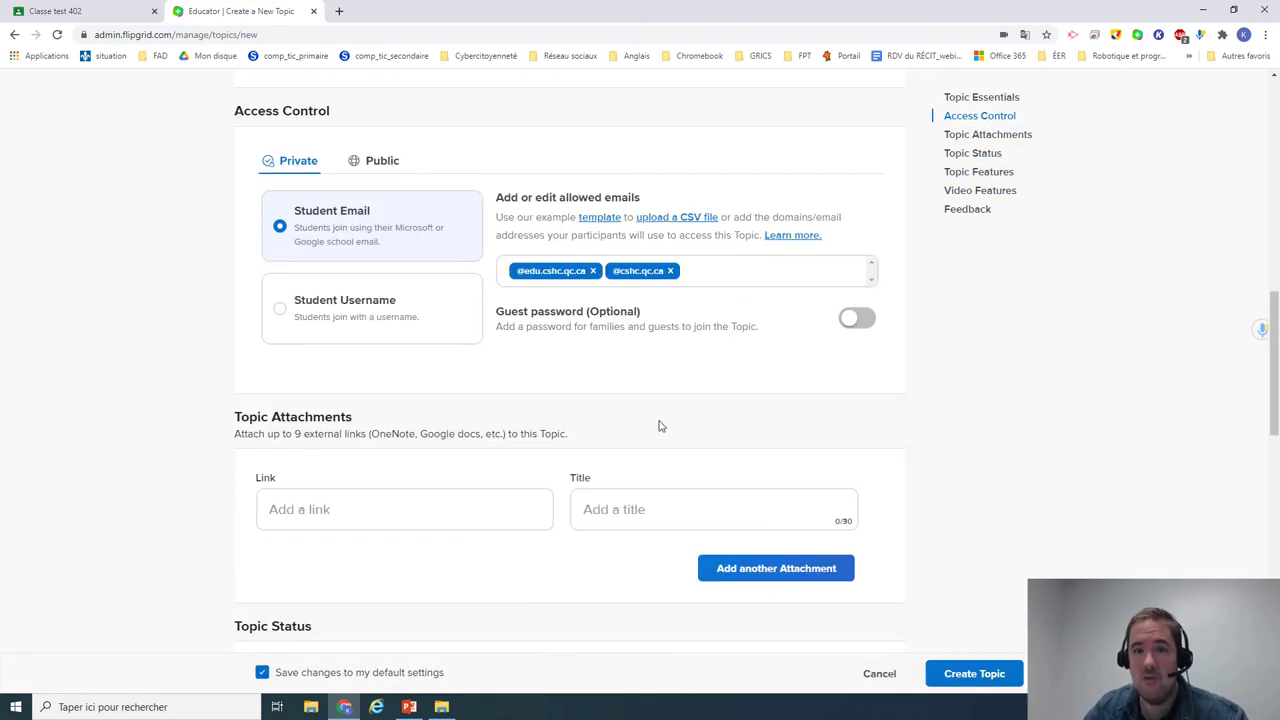
Step: Create the topic with the configured settings
scroll(662, 428, "down", 8)
scroll(904, 540, "down", 2)
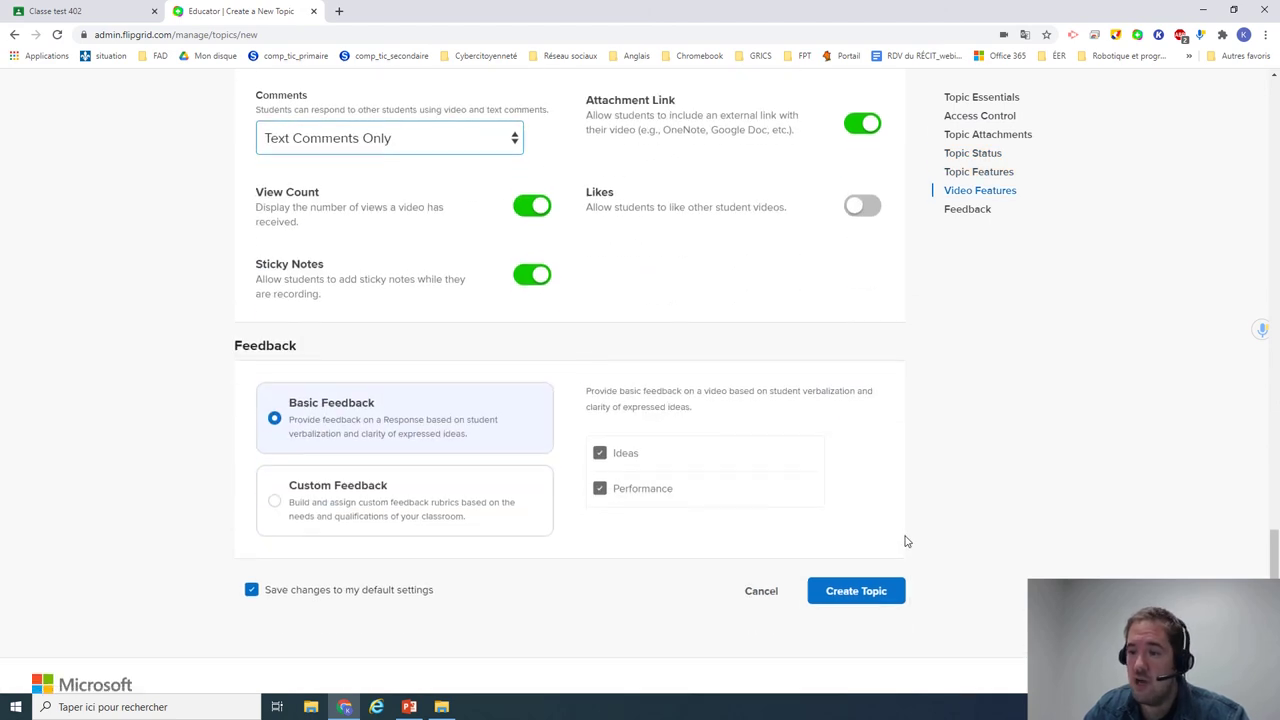
left_click(857, 593)
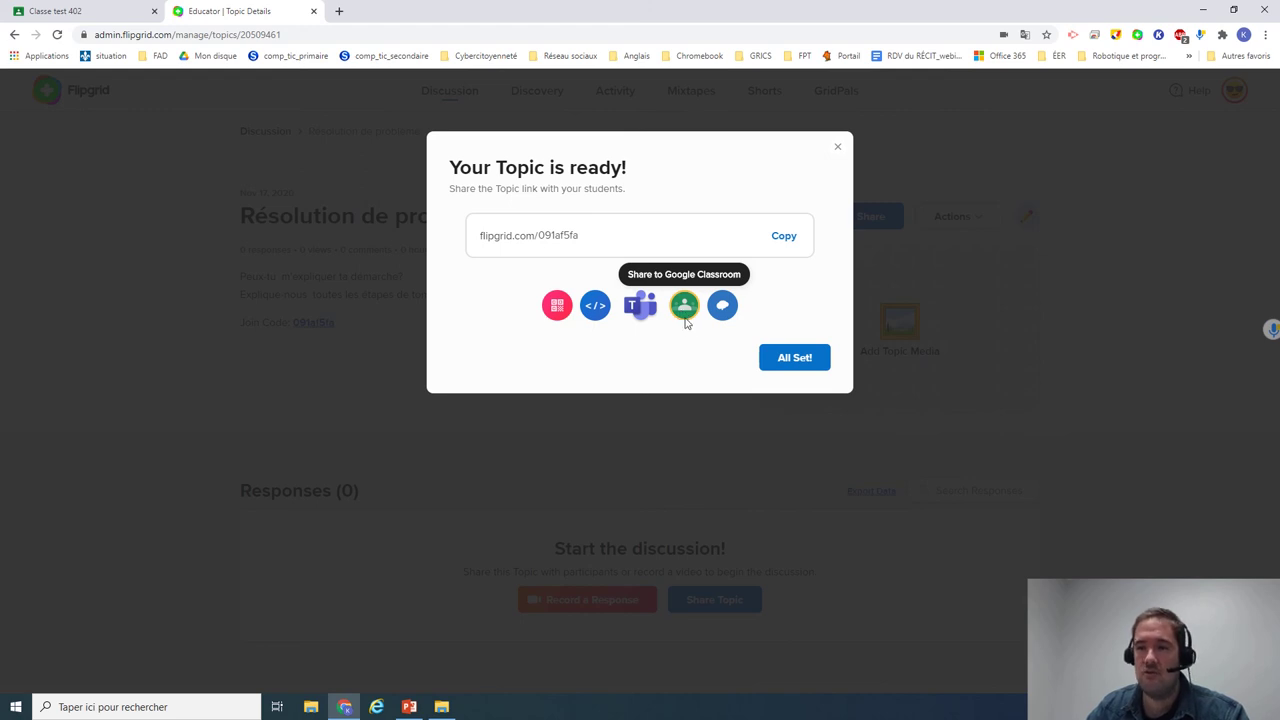
Step: Share the topic to Google Classroom as a new assignment (Élaborer un devoir) for the course Classe test 402
left_click(683, 312)
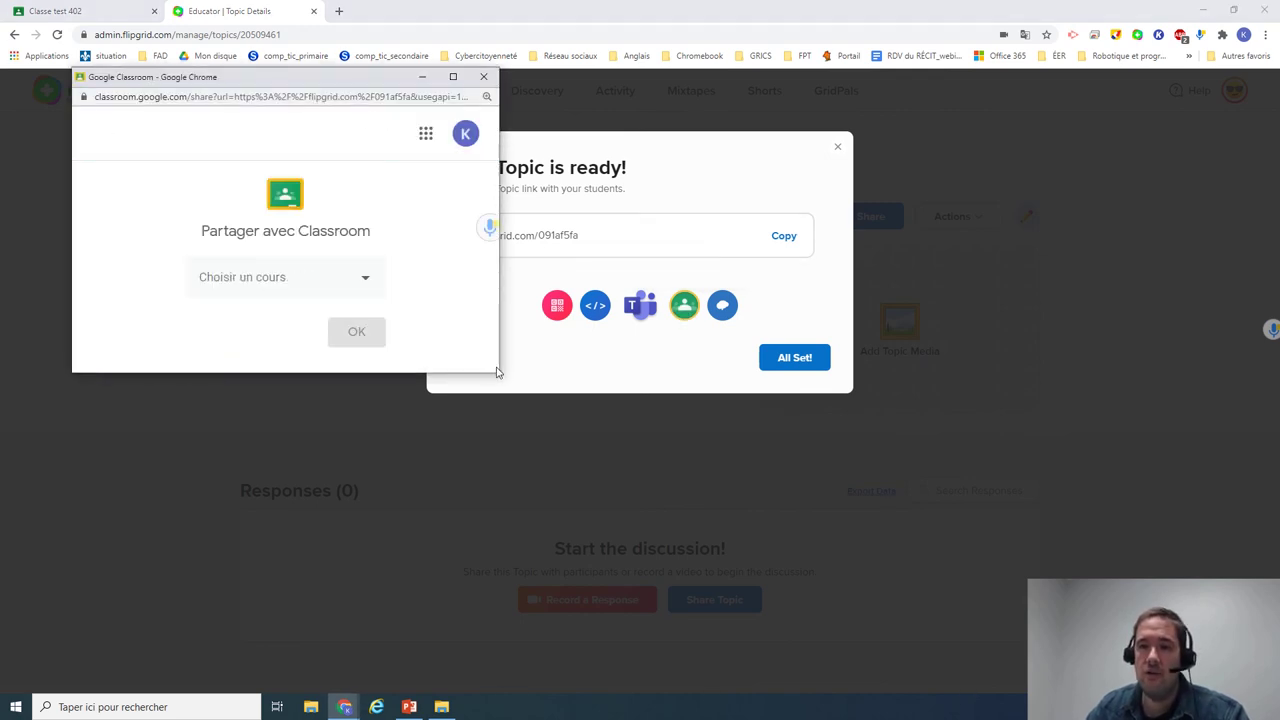
left_click_drag(500, 377, 660, 483)
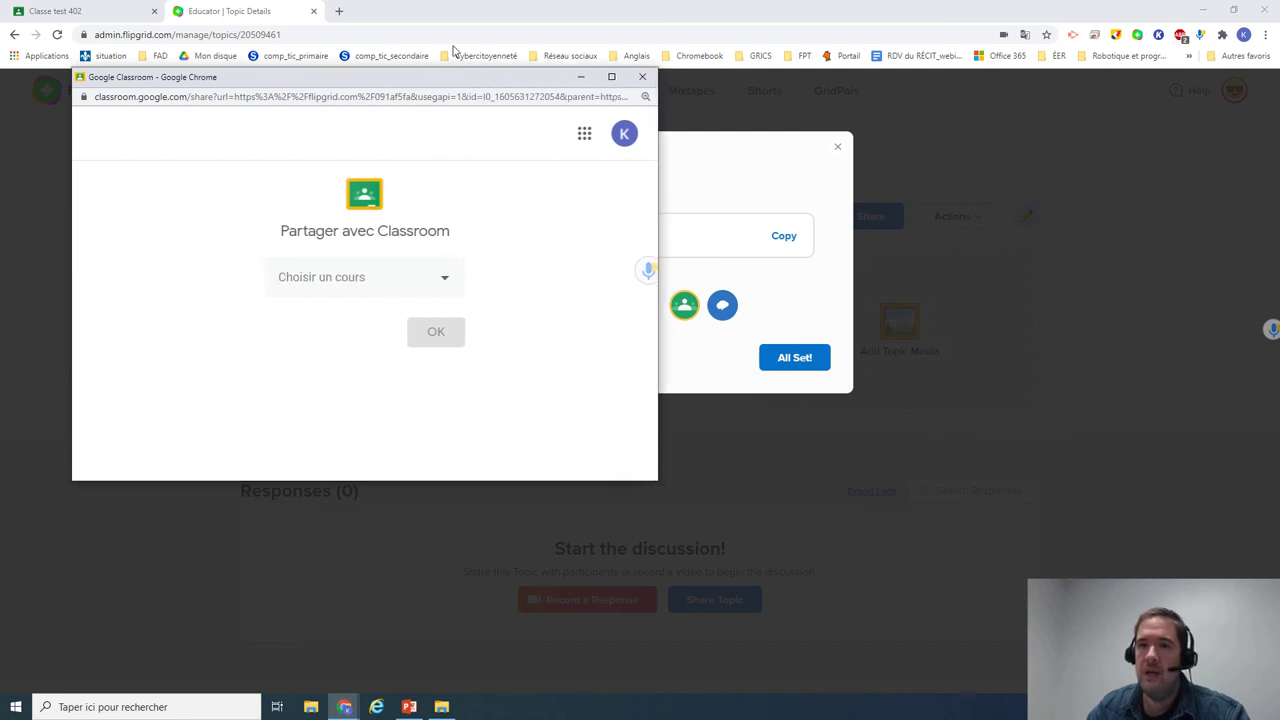
left_click_drag(425, 85, 656, 145)
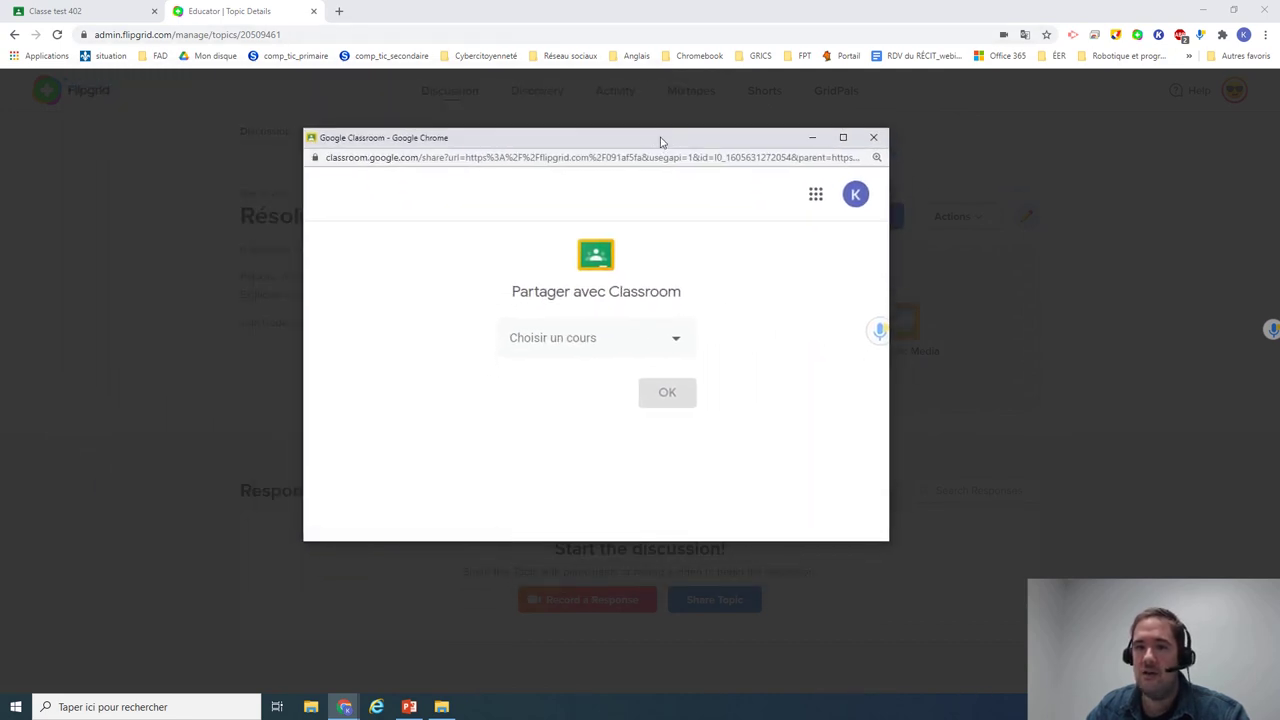
left_click(582, 345)
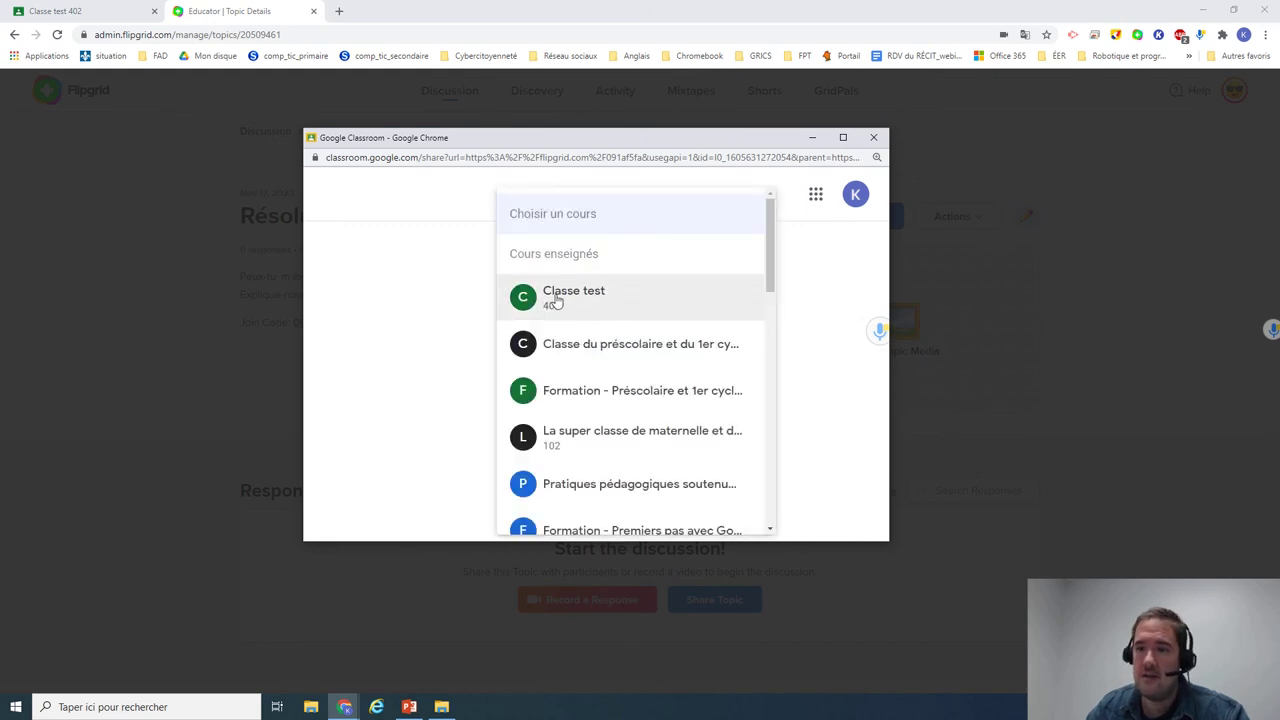
left_click(588, 314)
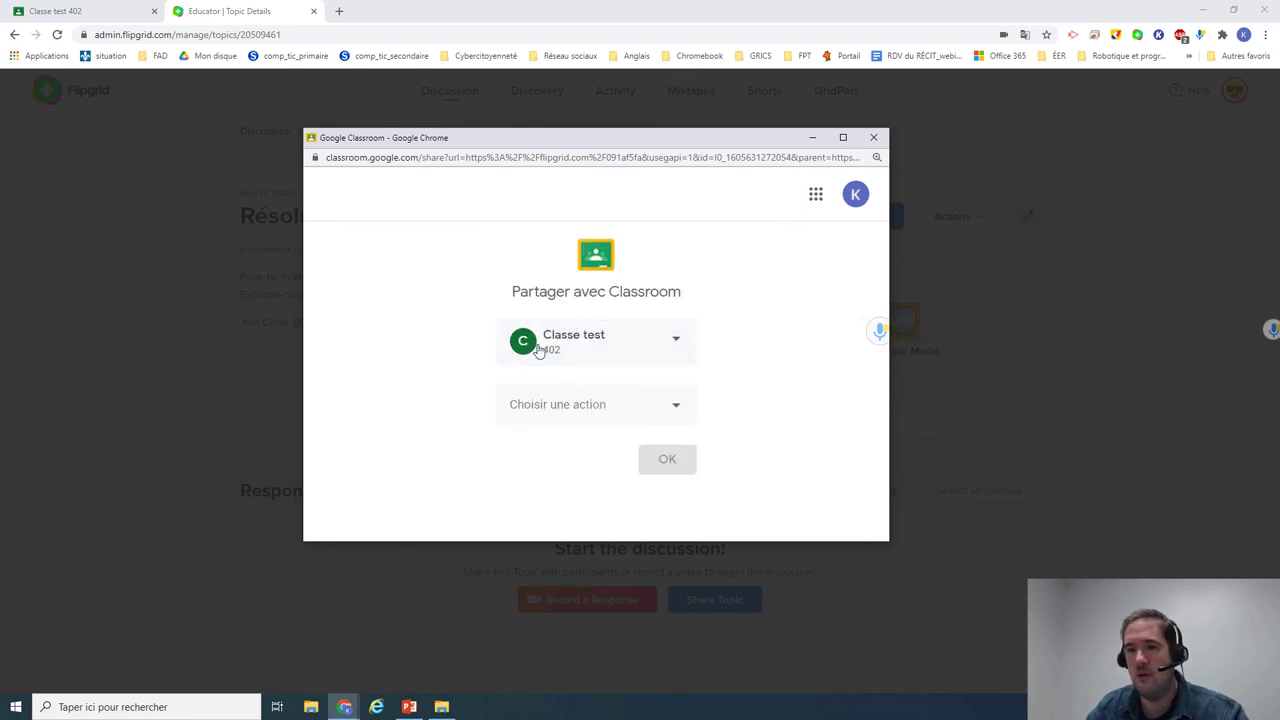
left_click(612, 416)
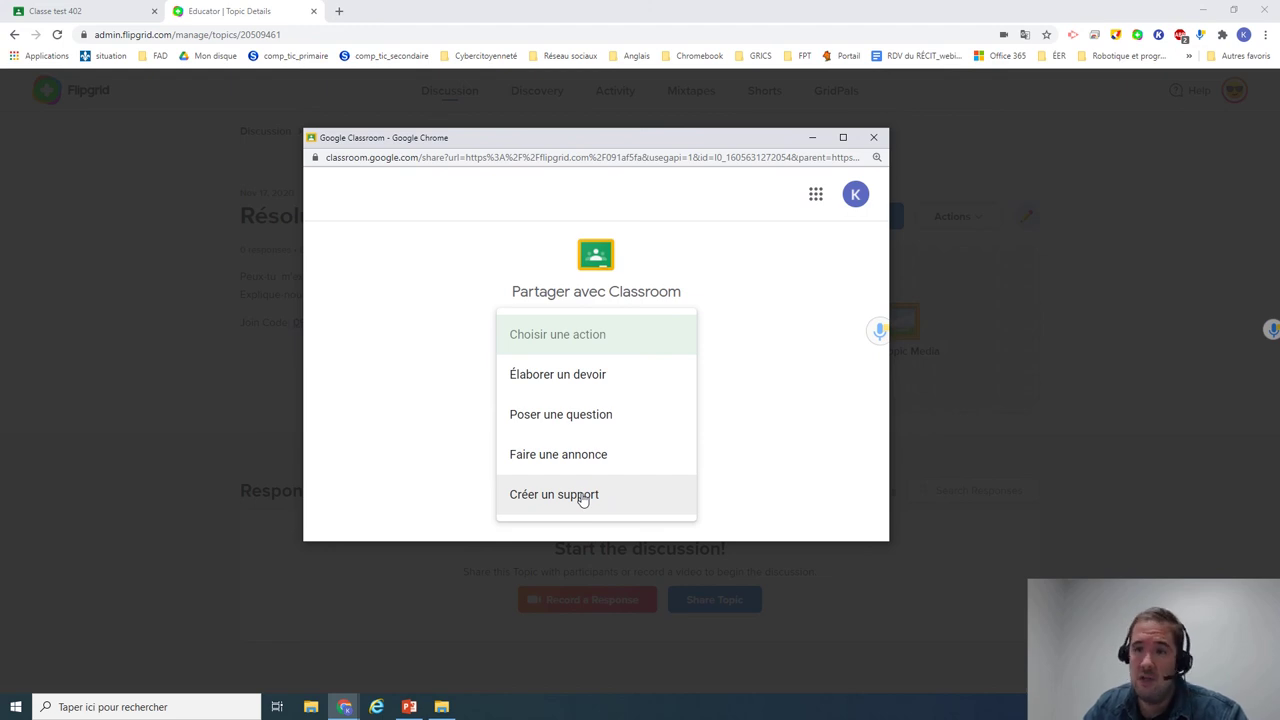
left_click(599, 384)
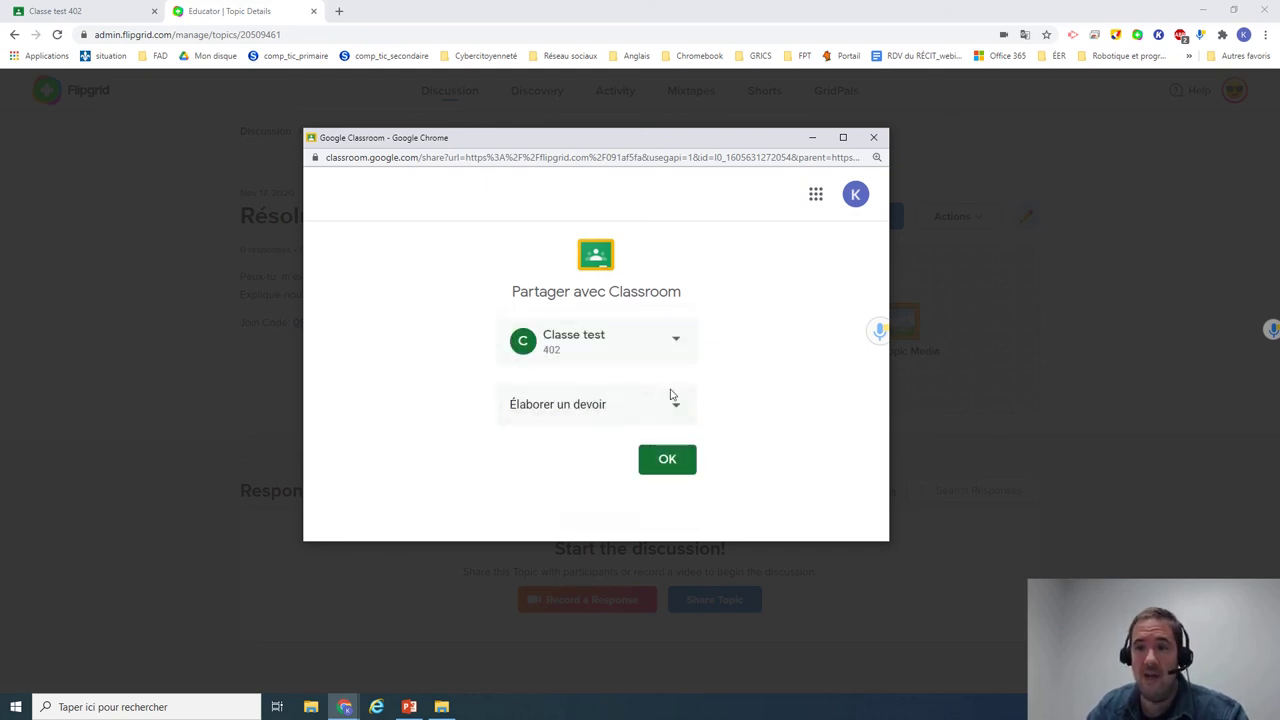
left_click(667, 462)
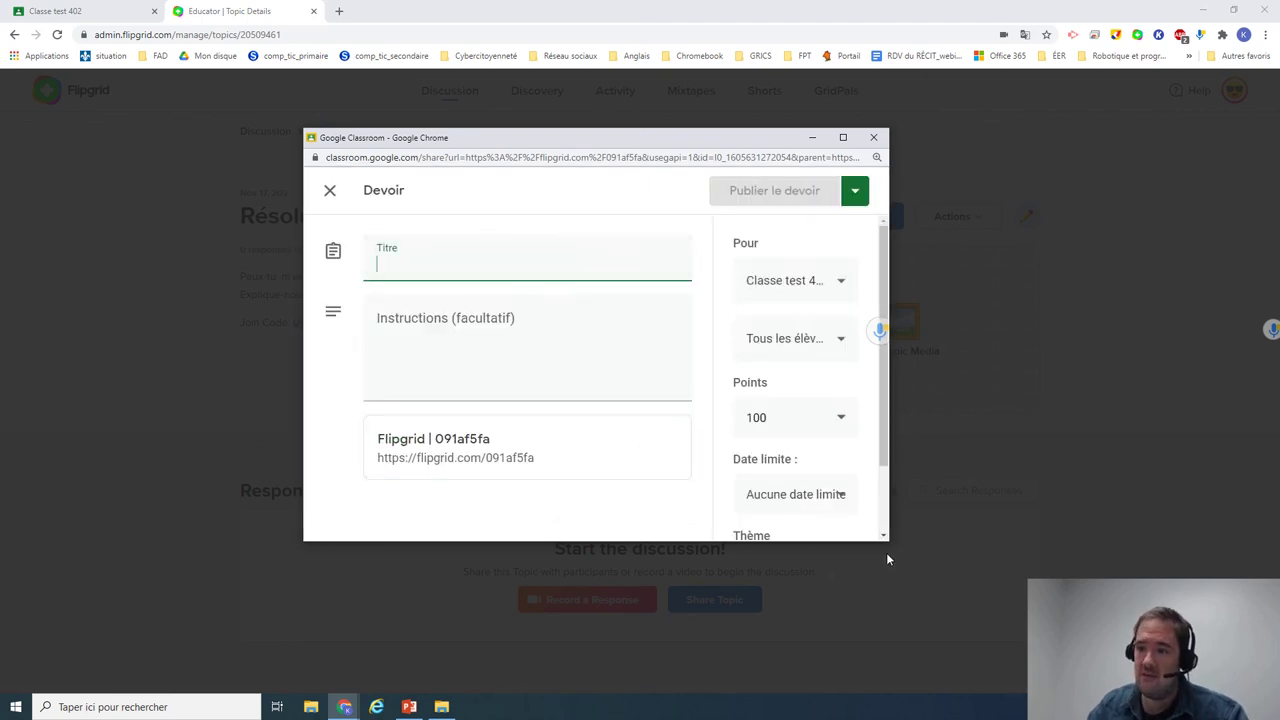
Step: Title the assignment "Résolution de problème" with the instructions "Peux-tu m'expliquer ta démarche? Explique-nous toutes les étapes de ton raisonnement en détail."
left_click_drag(890, 544, 1058, 670)
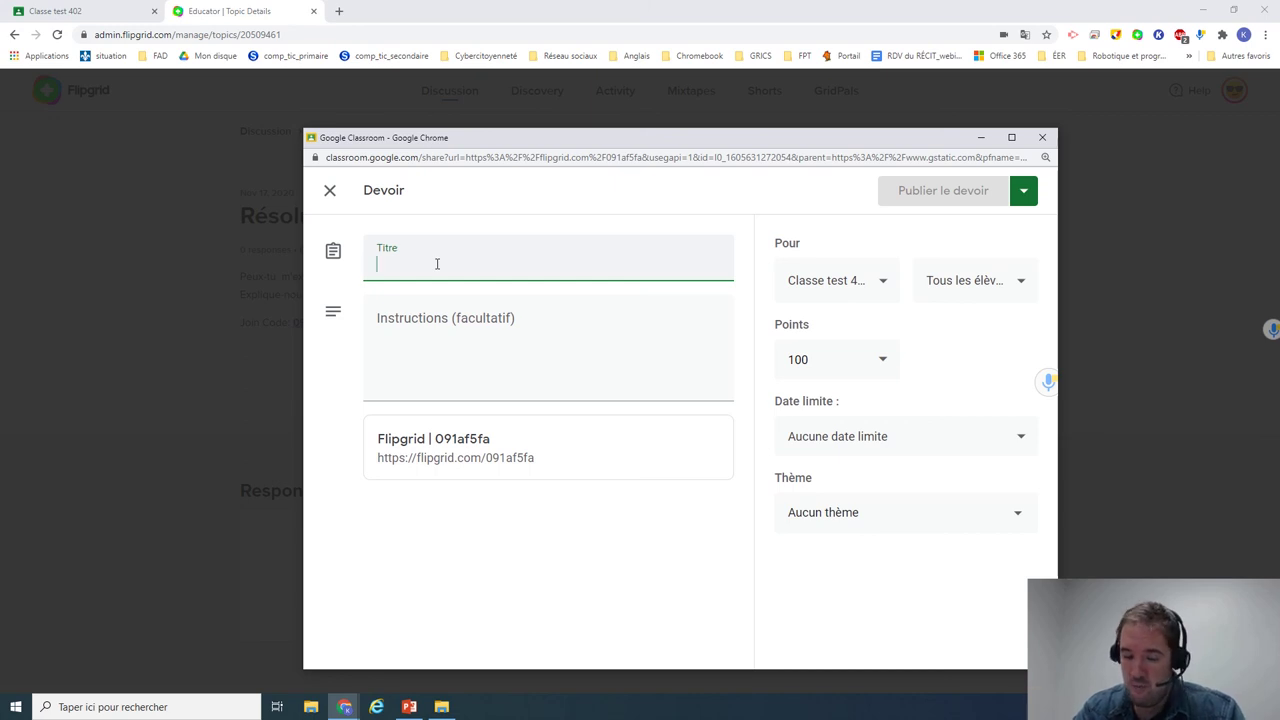
type("Résolution de problème")
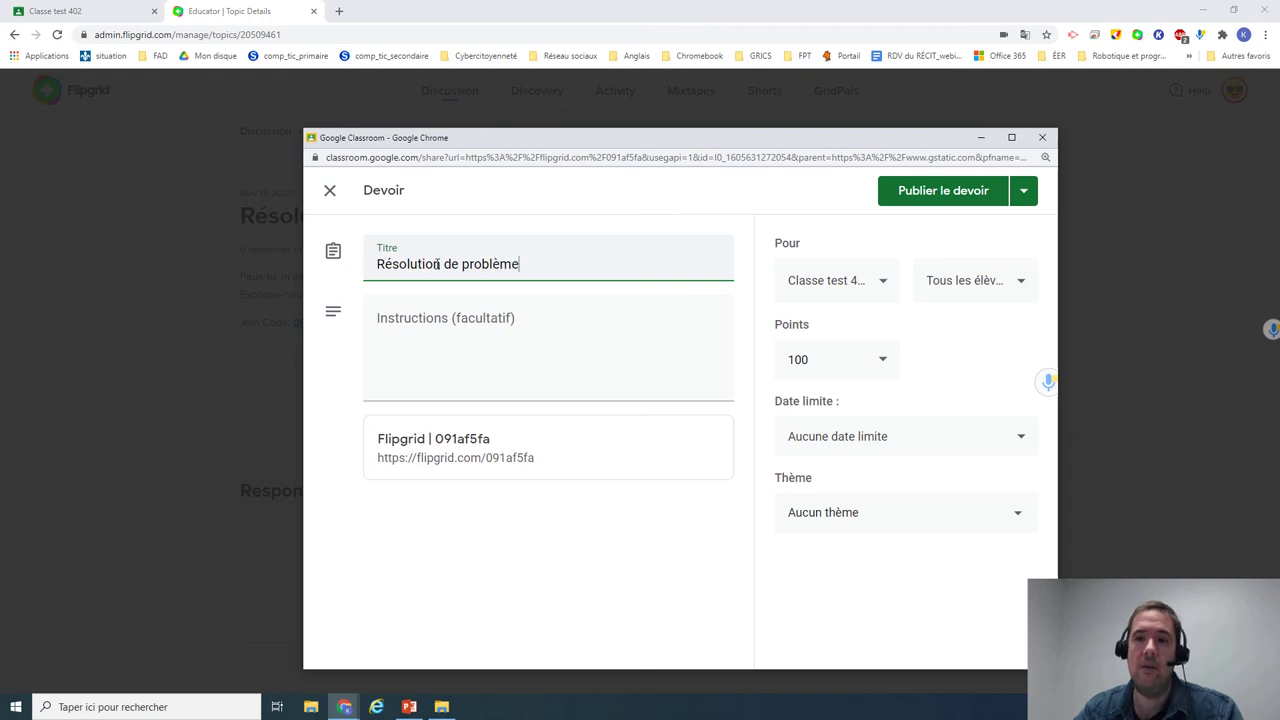
left_click(449, 316)
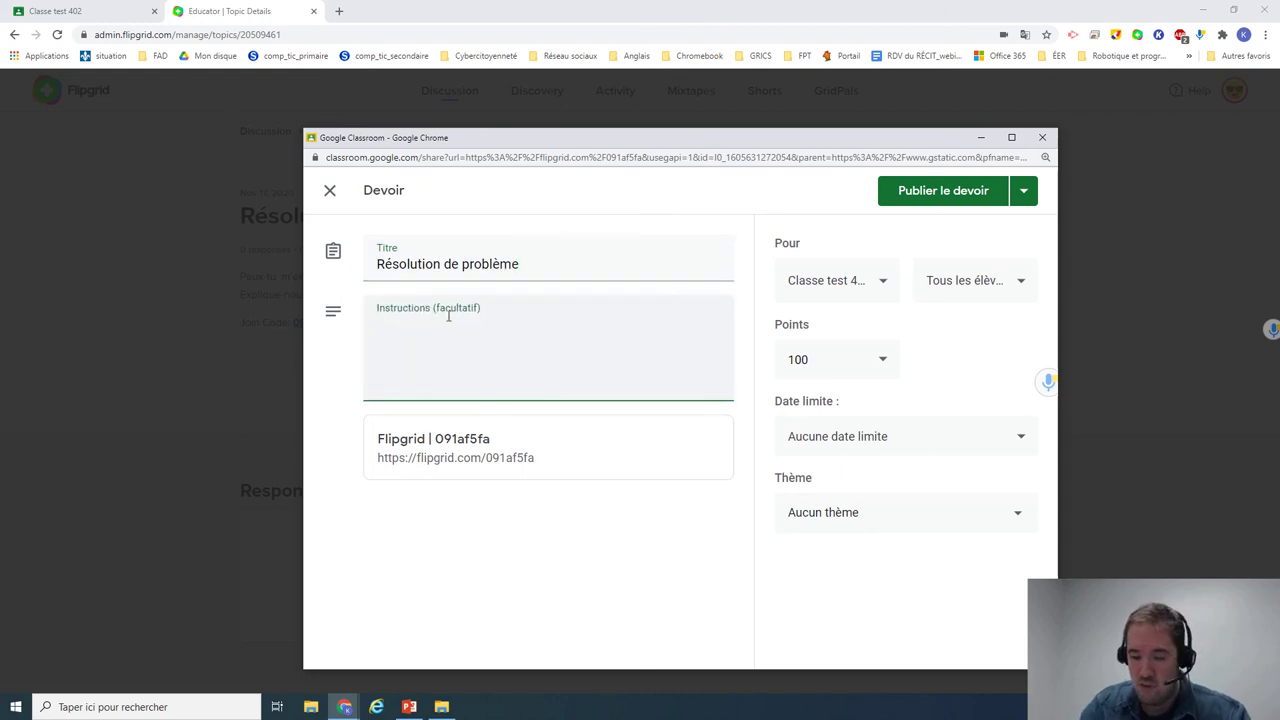
type("Peux-tu m'expliquer ta démarche? Explique-nous toutes les étapes de ton raisonnement en détail.")
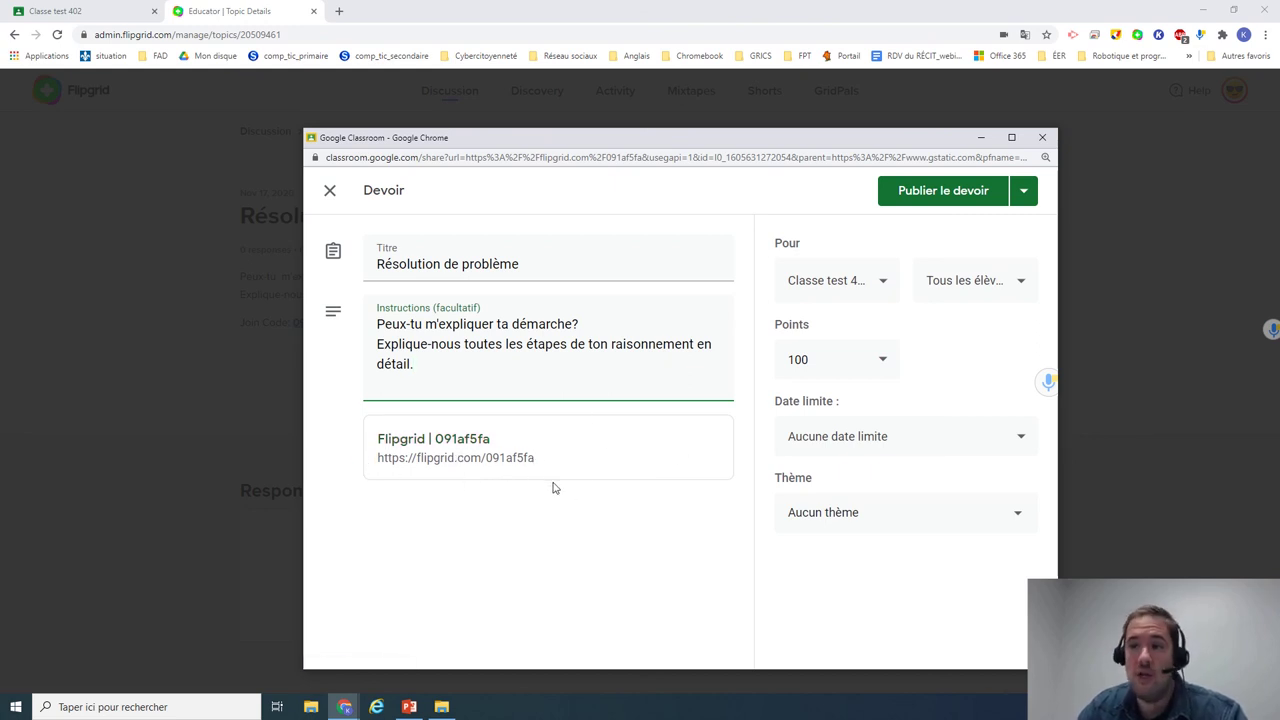
Step: Check that the assignment goes to all students and set its points to 10
left_click(947, 290)
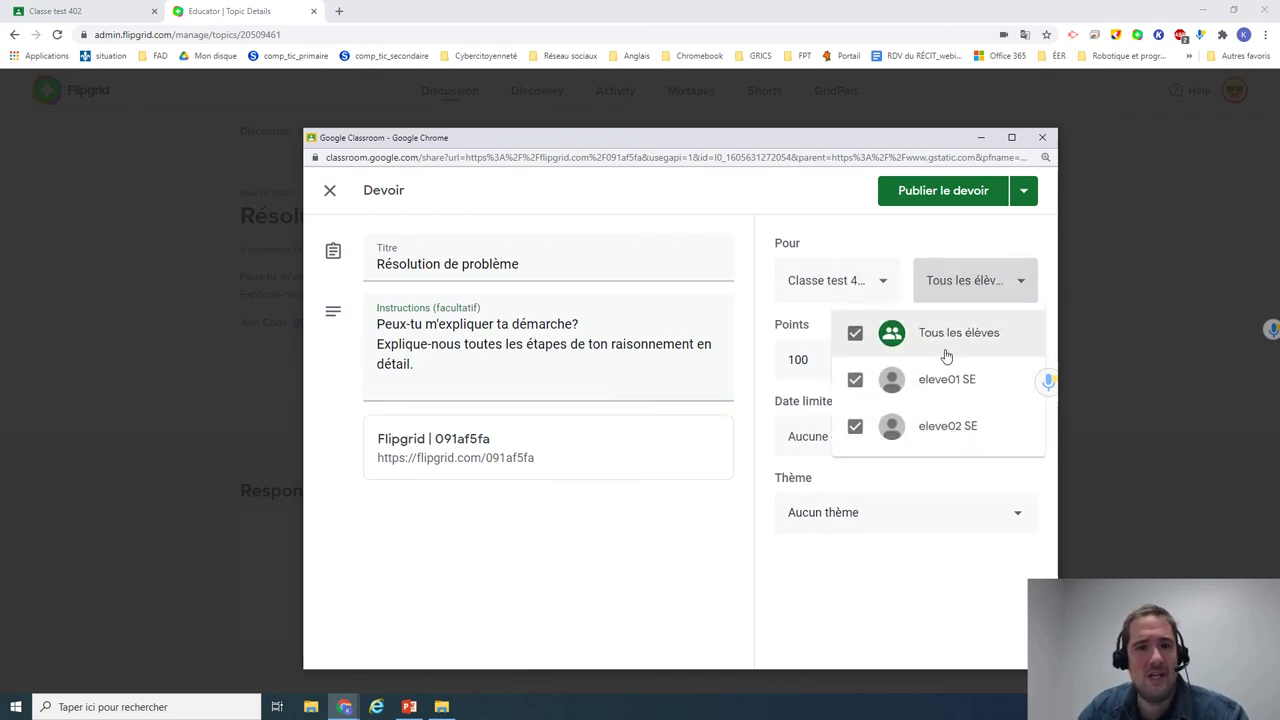
left_click(895, 237)
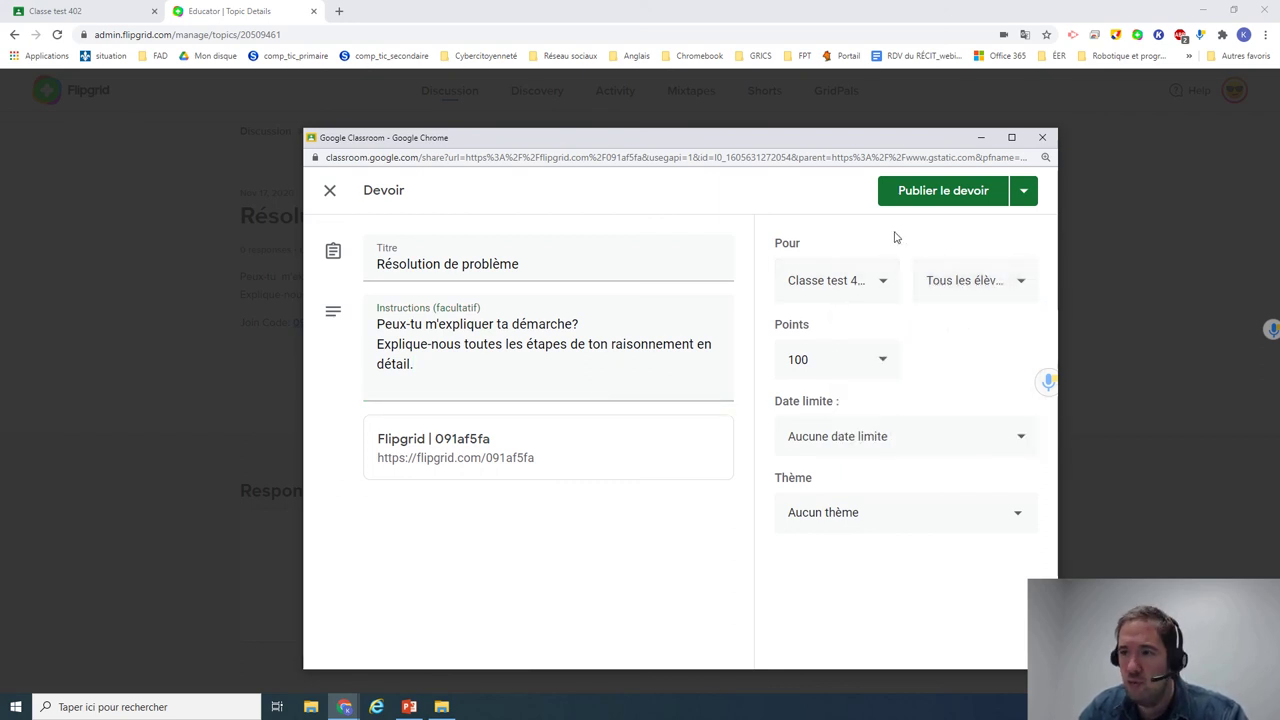
left_click(845, 358)
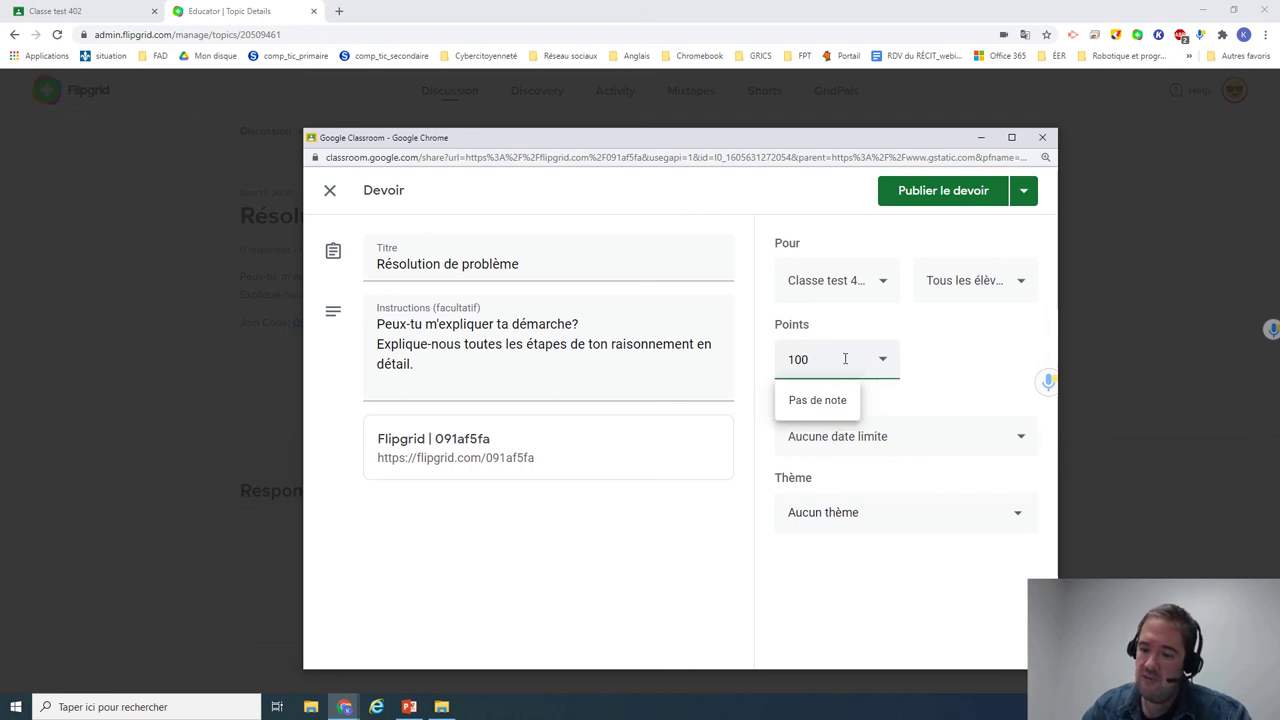
key("BackSpace")
left_click(962, 372)
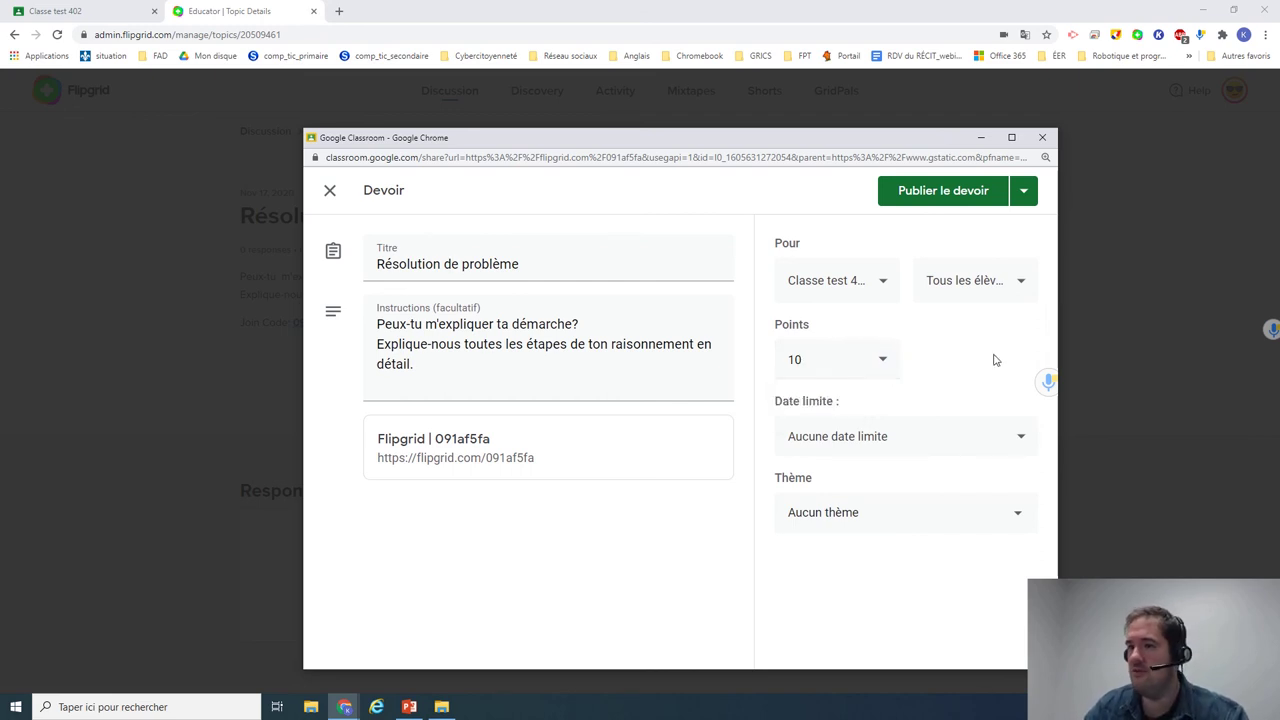
Step: Set the assignment's due date to 19 November 2020, without entering a specific time
left_click(872, 451)
left_click(887, 503)
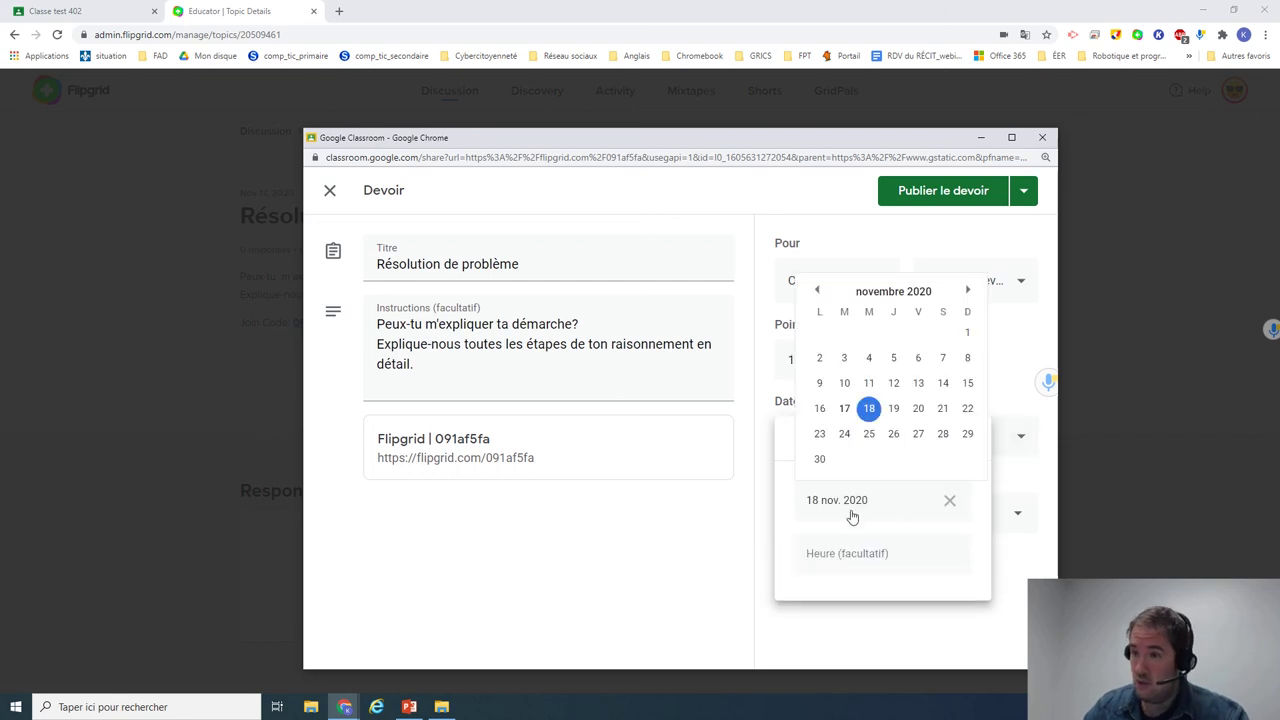
left_click(894, 414)
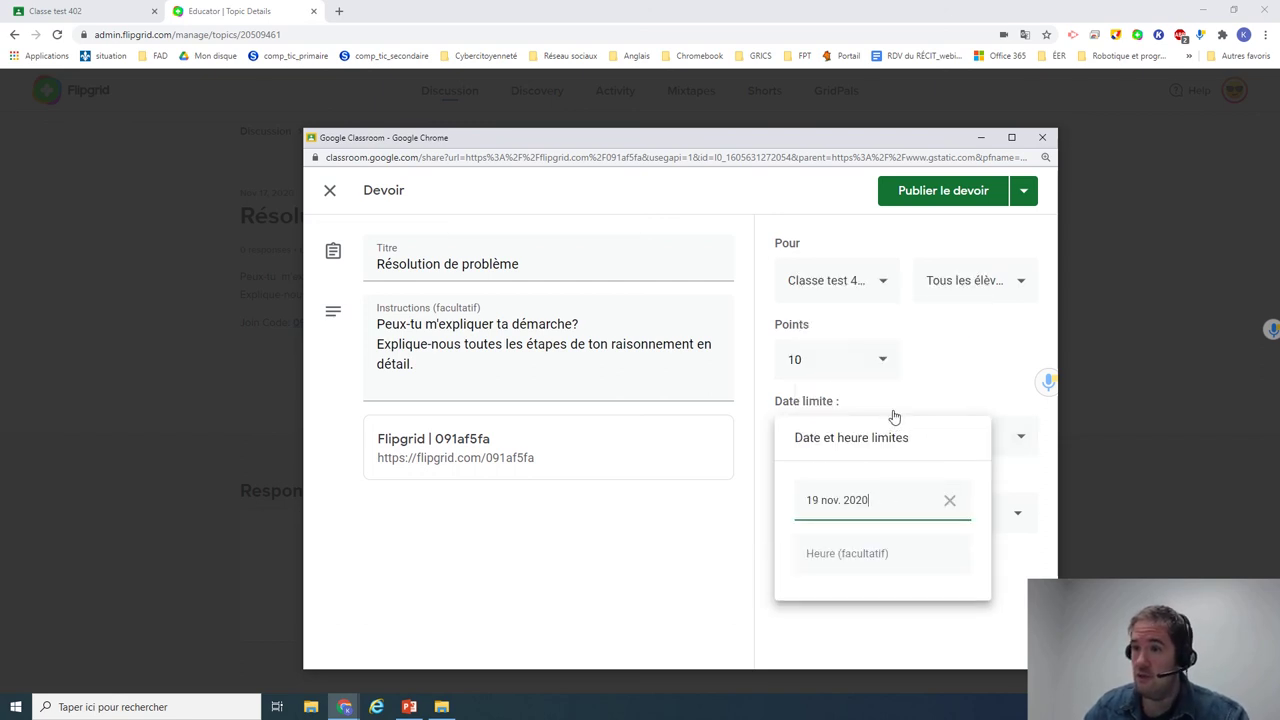
left_click(897, 575)
left_click(897, 621)
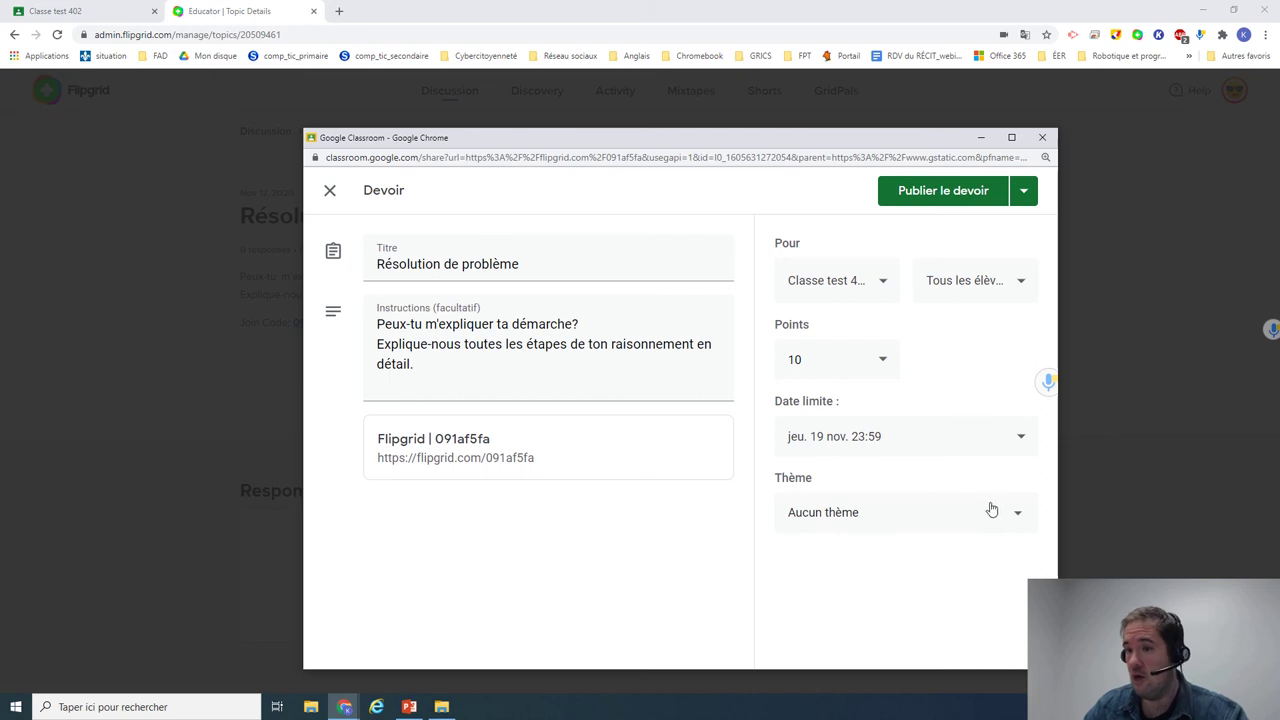
Step: File the assignment under the Mathématique theme and publish it to the class
left_click(929, 520)
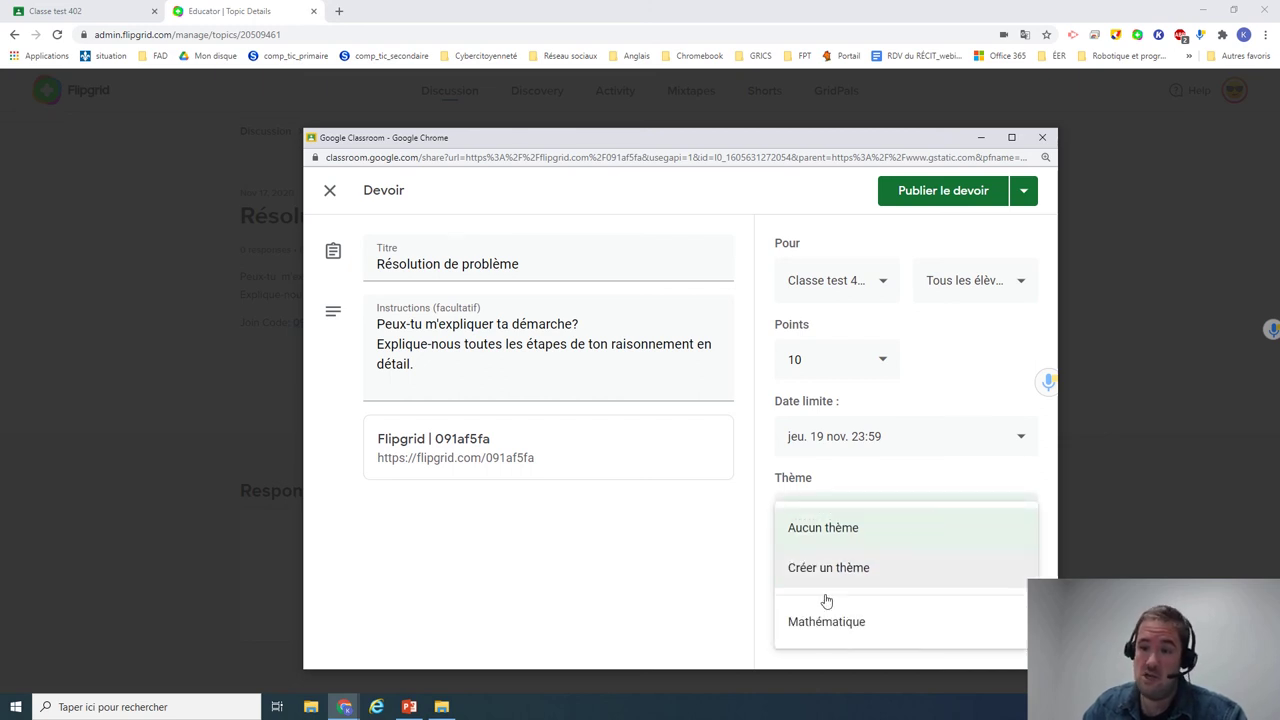
left_click(862, 624)
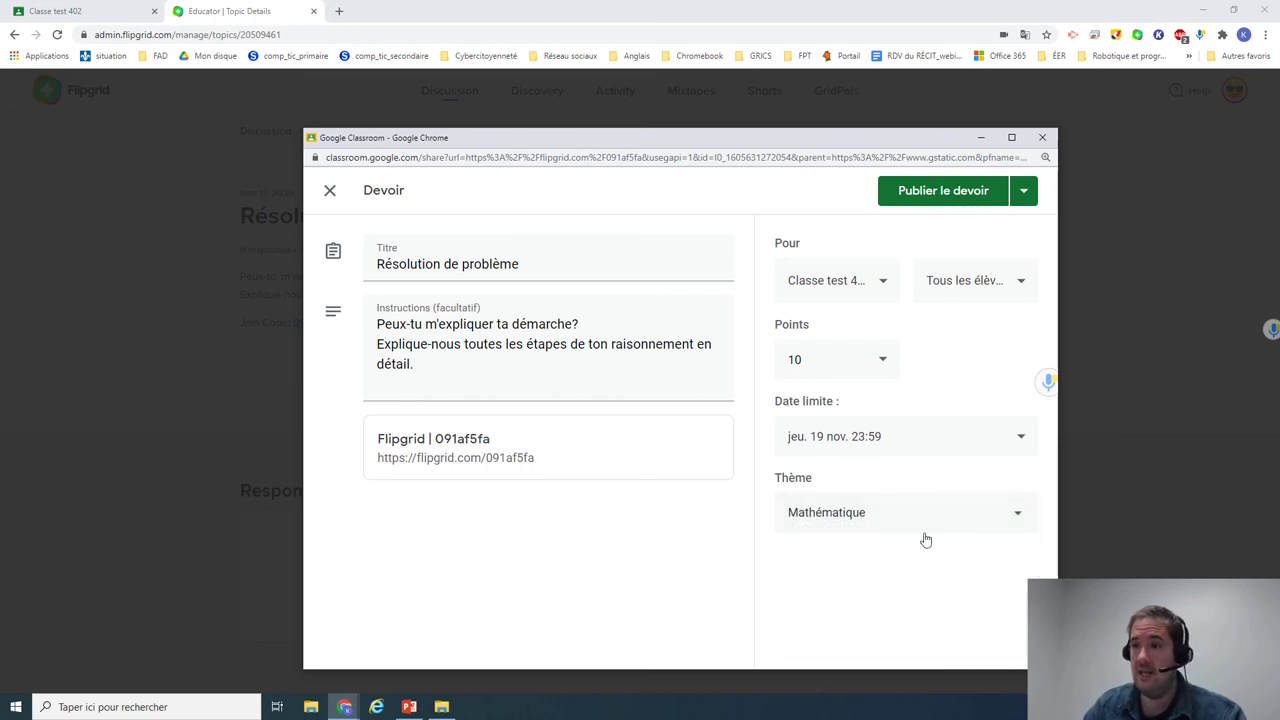
left_click(945, 192)
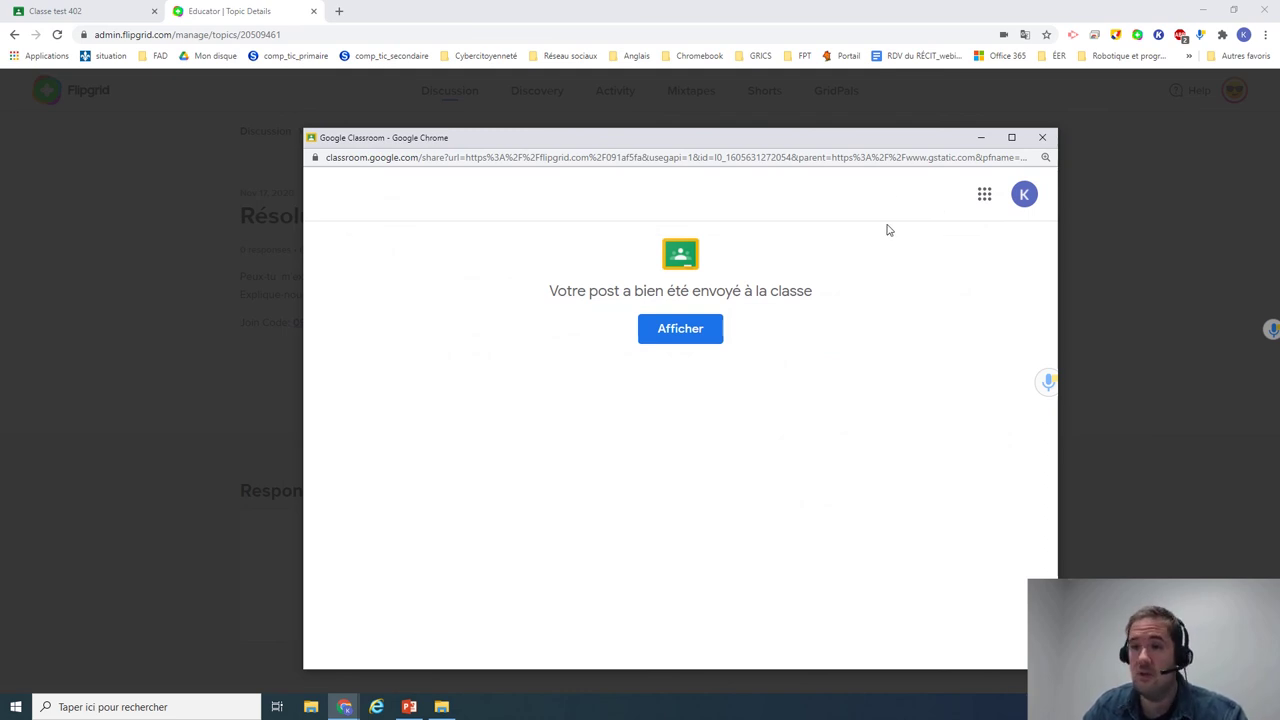
Step: View the published Résolution de problème assignment and its details among the class's assignments under Mathématique
left_click(686, 331)
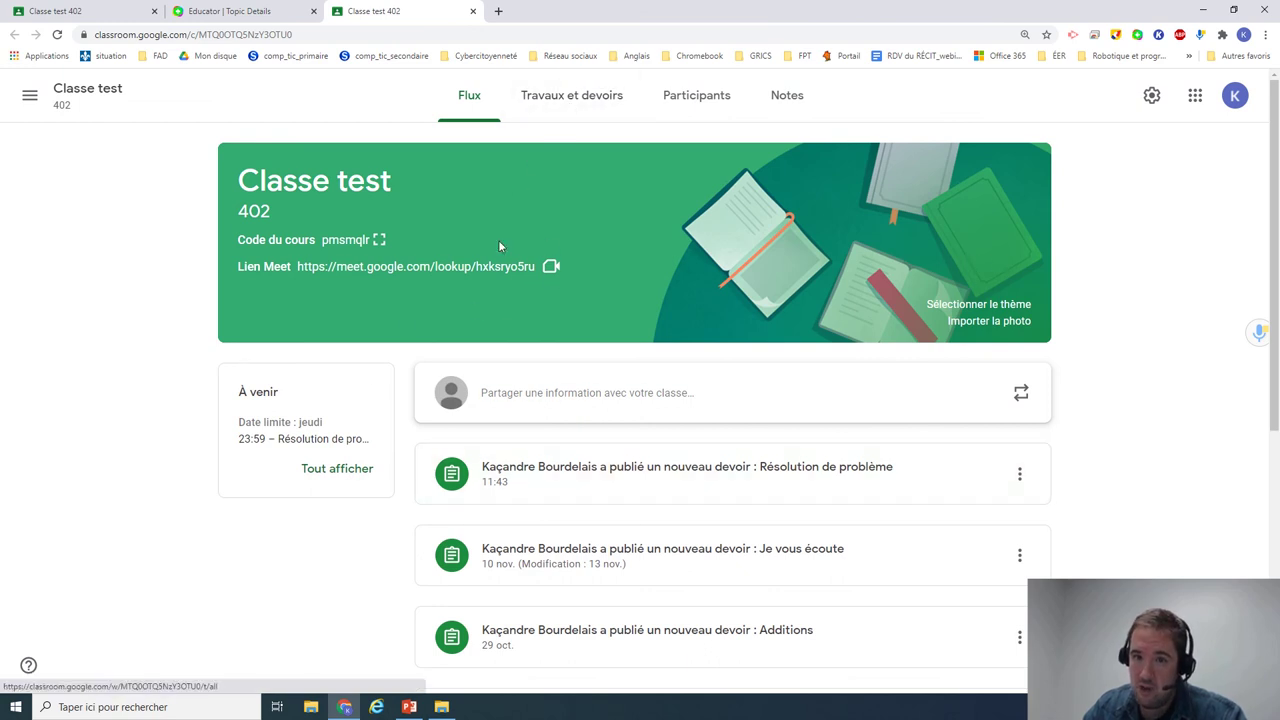
left_click(569, 98)
scroll(657, 286, "down", 2)
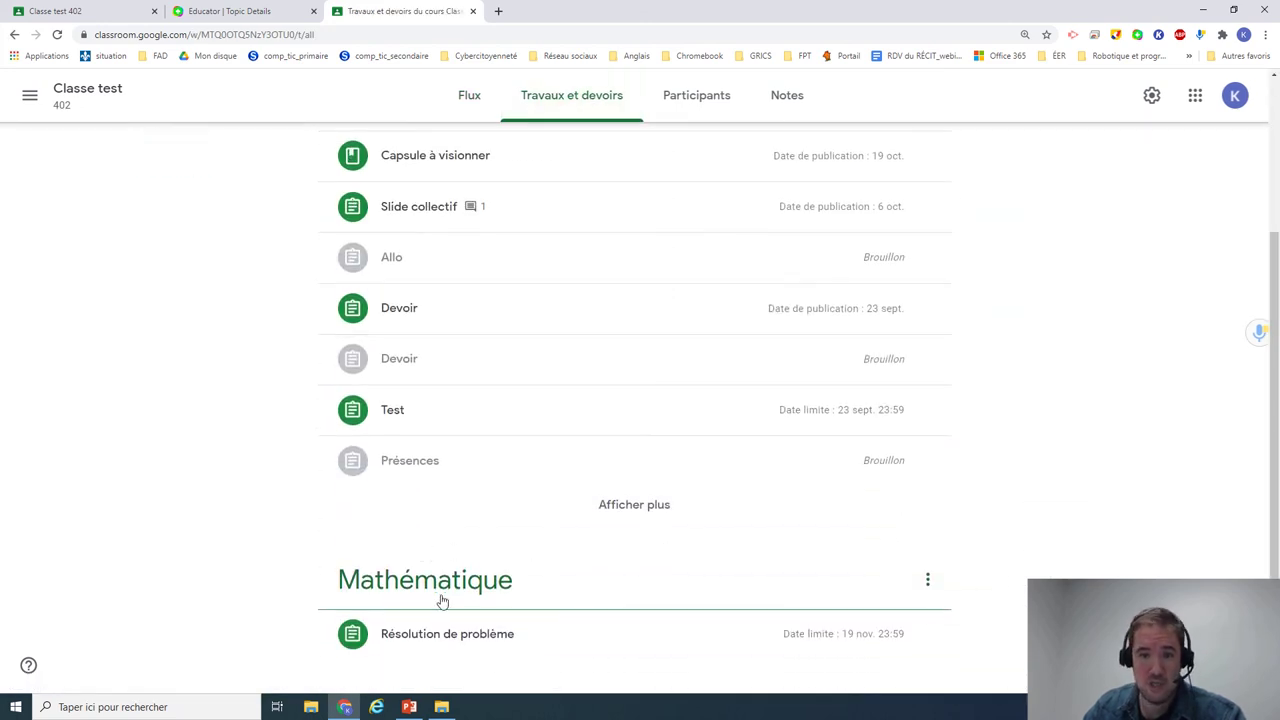
left_click(443, 634)
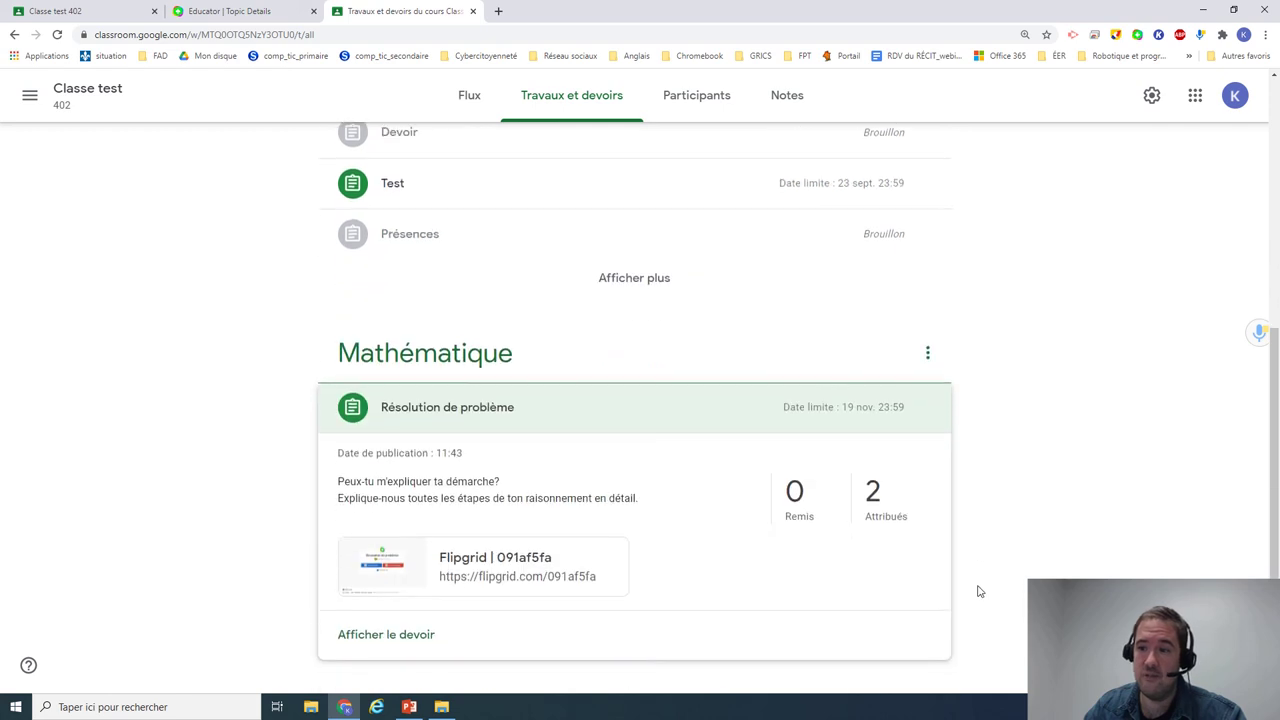